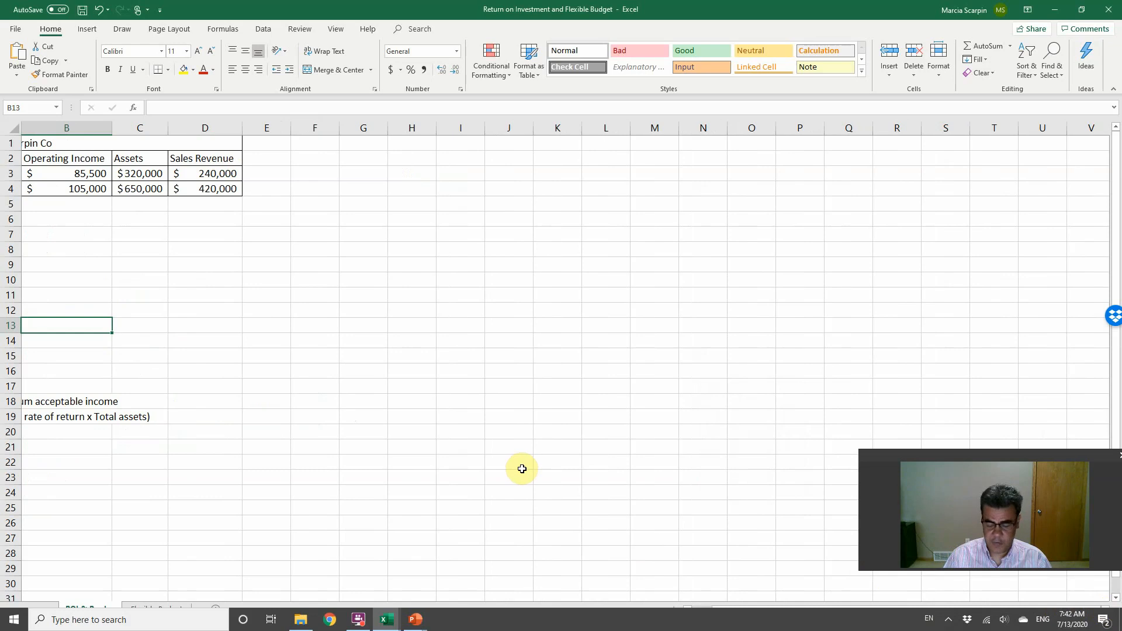
Step: Calculate the Division X ROI in B7 by dividing its operating income B3 by its assets C3
key(ctrl+Home)
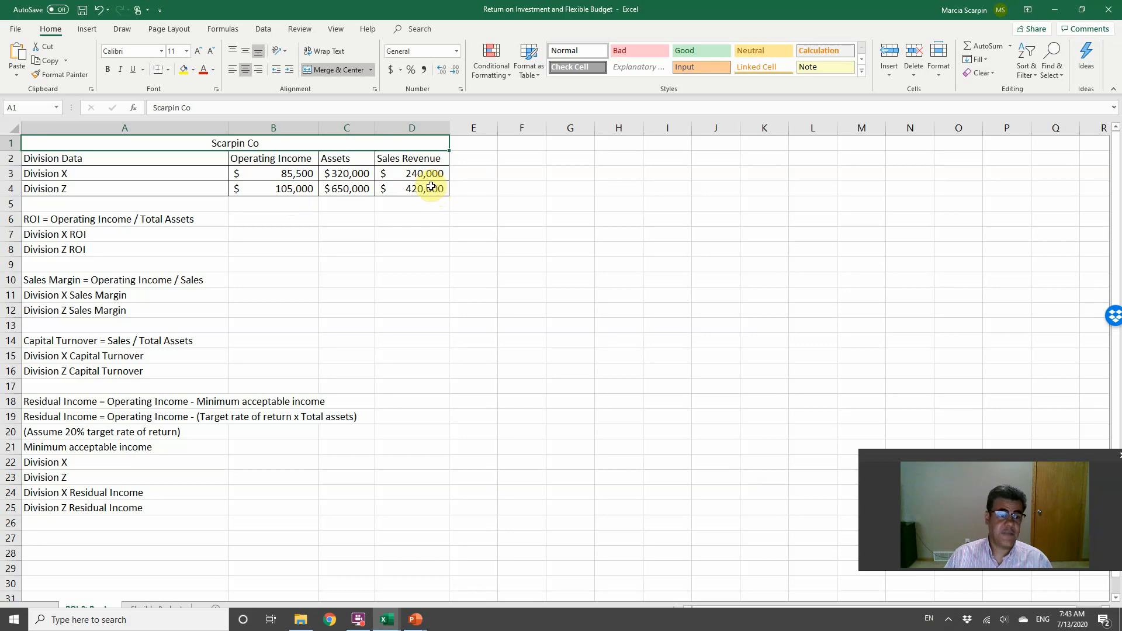
click(264, 234)
text(+)
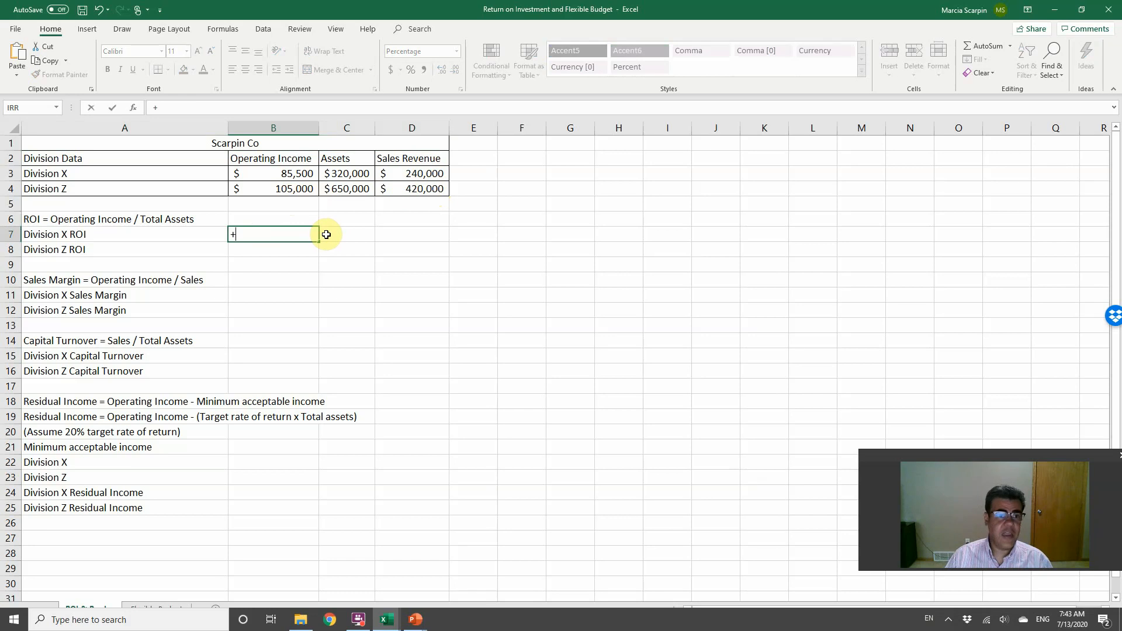
key(Up)
key(Up)
key(Up)
key(Up)
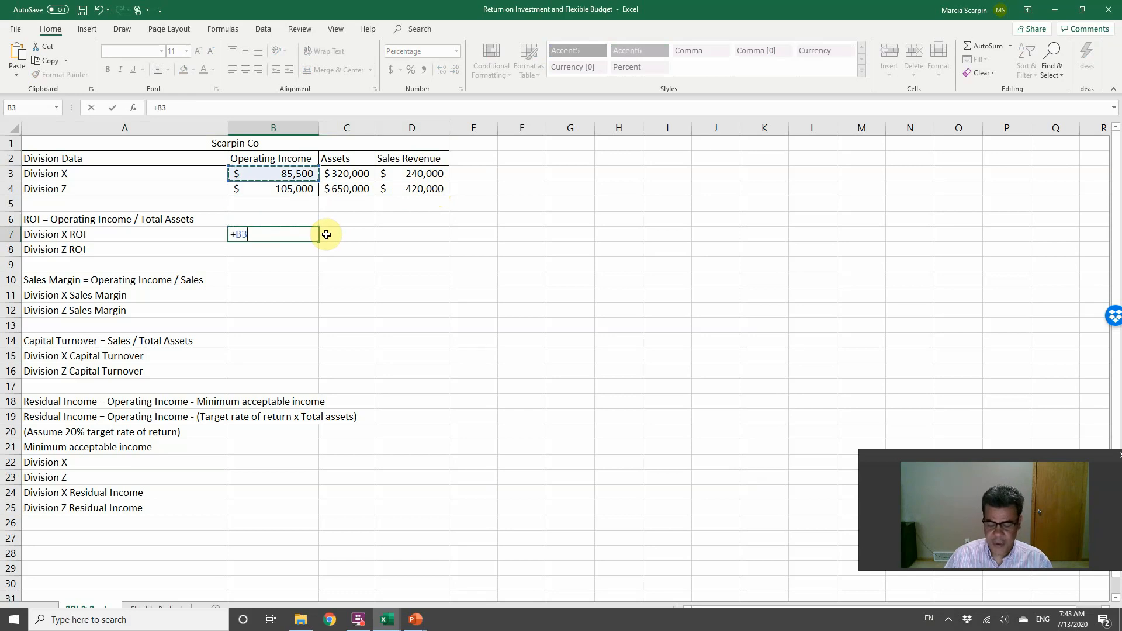
text(/)
key(Up)
key(Up)
key(Up)
key(Up)
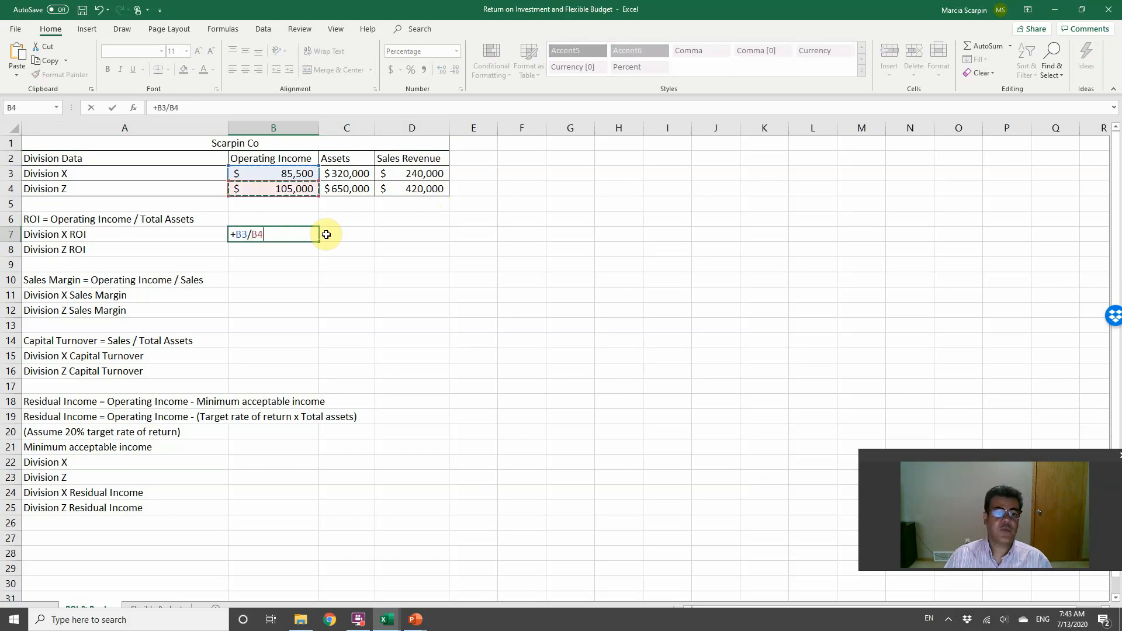
key(Right)
key(Return)
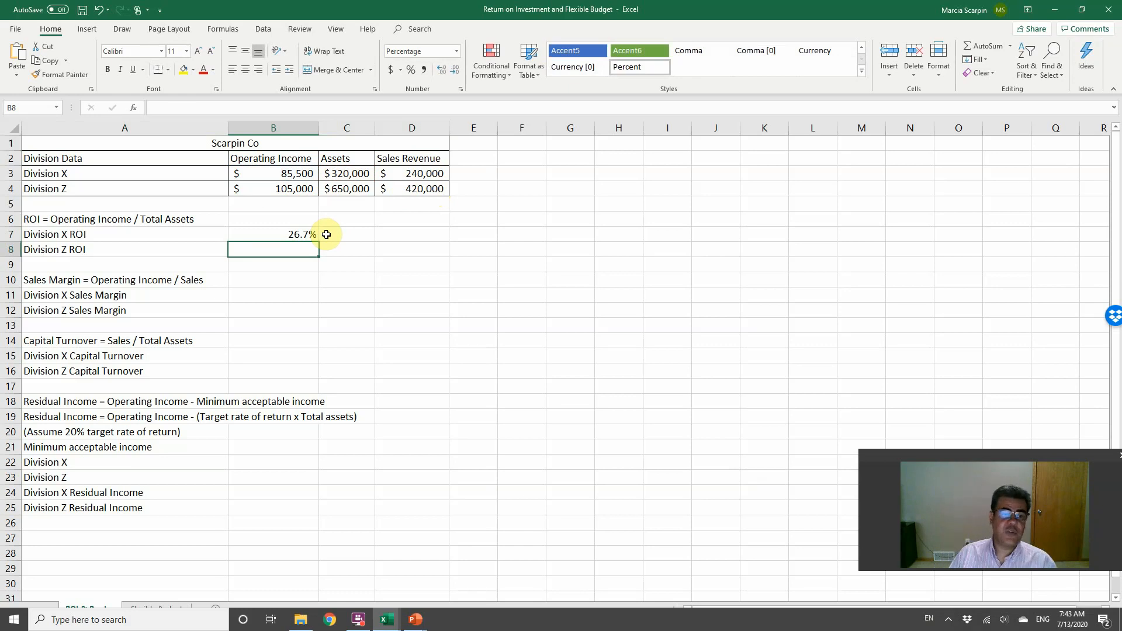
Step: Copy the Division X ROI formula from B7 into B8 for Division Z
key(Up)
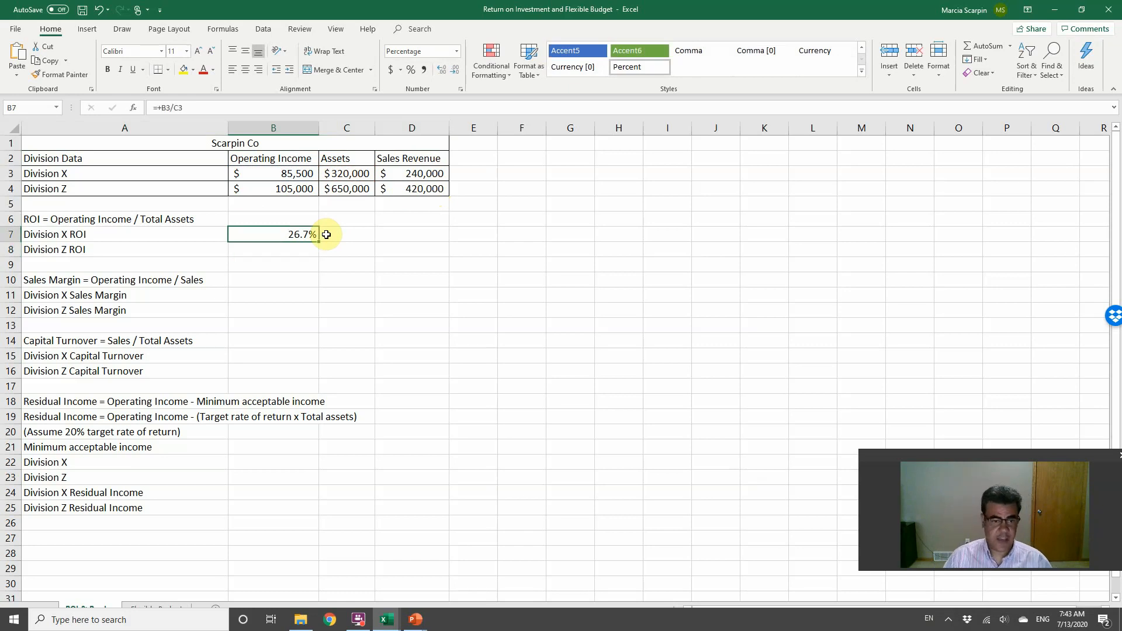
key(ctrl+c)
key(Down)
key(Return)
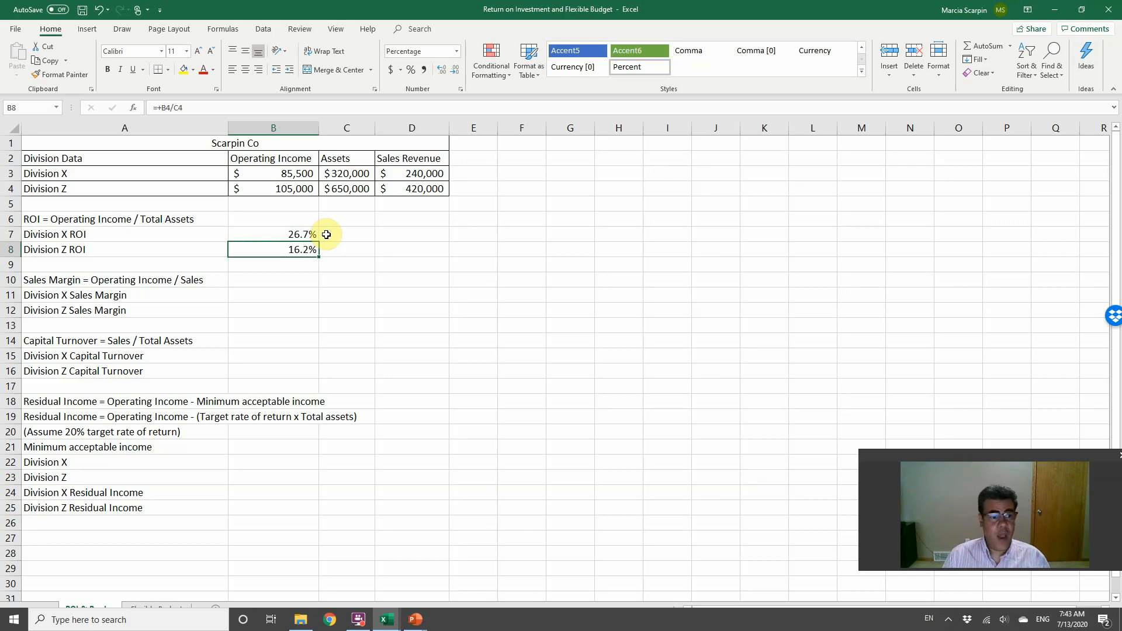
Step: Calculate the Division X sales margin in B11 by dividing operating income B3 by sales revenue D3
key(Down)
key(Down)
key(Down)
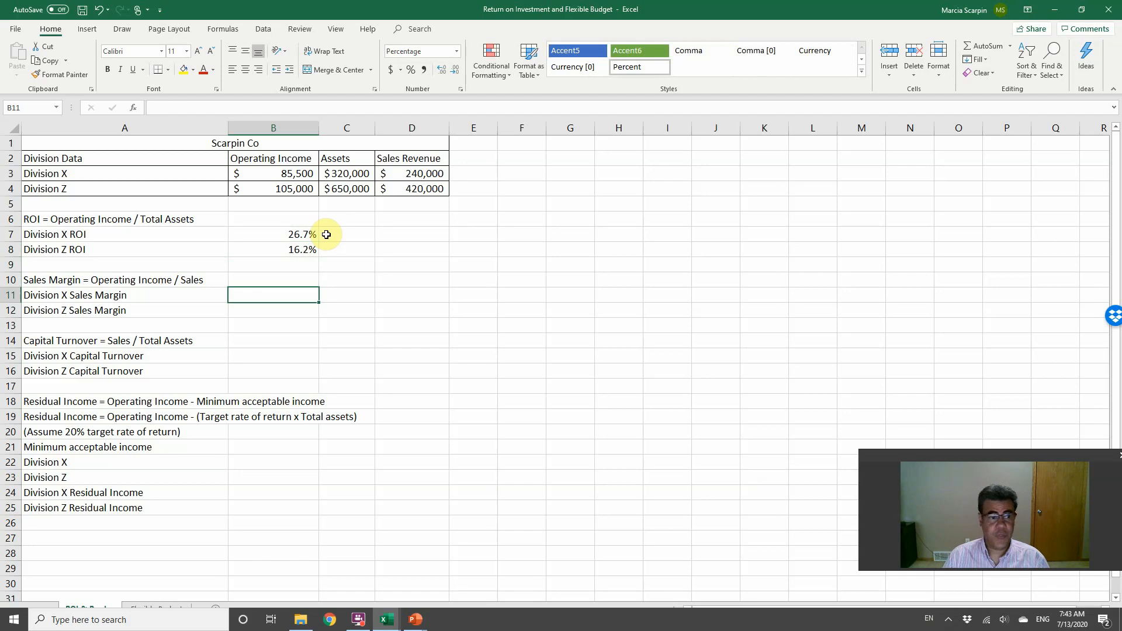
text(+)
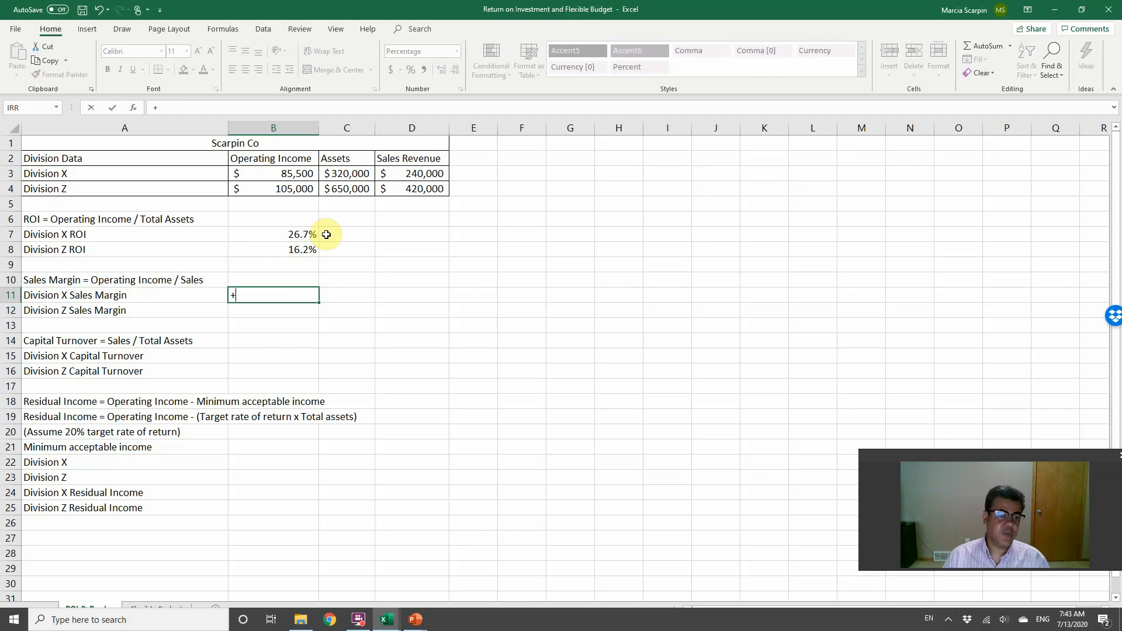
key(Up)
key(Up)
key(Up)
key(Up)
key(Up)
key(Up)
key(Up)
key(Up)
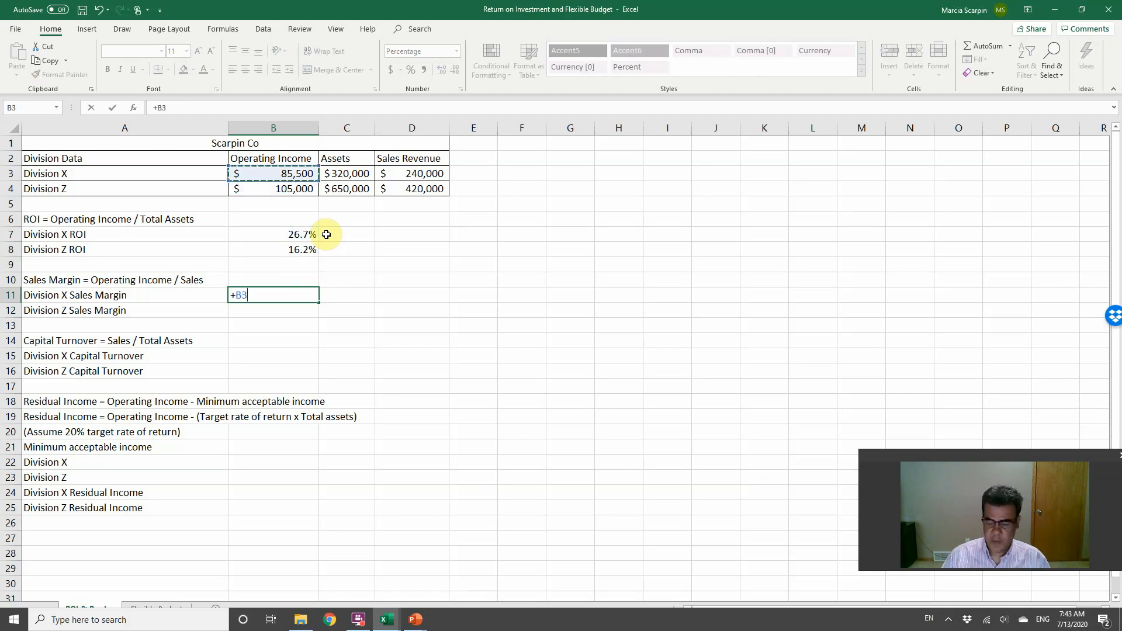
text(/)
key(Up)
key(Up)
key(Up)
key(Up)
key(Up)
key(Up)
key(Up)
key(Up)
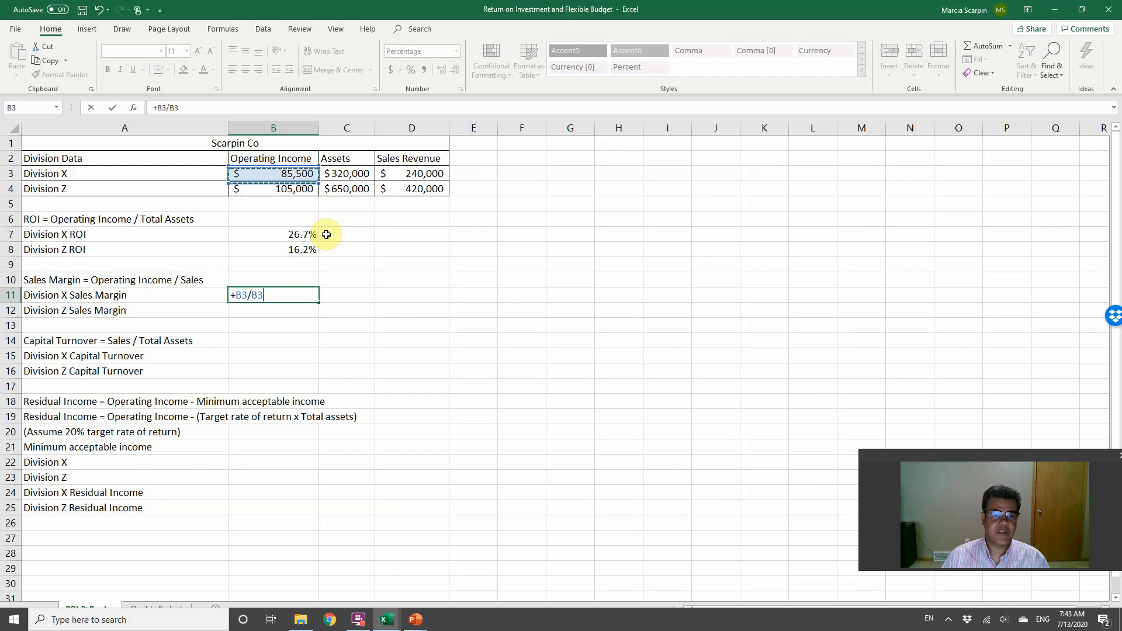
key(Right)
key(Right)
key(Return)
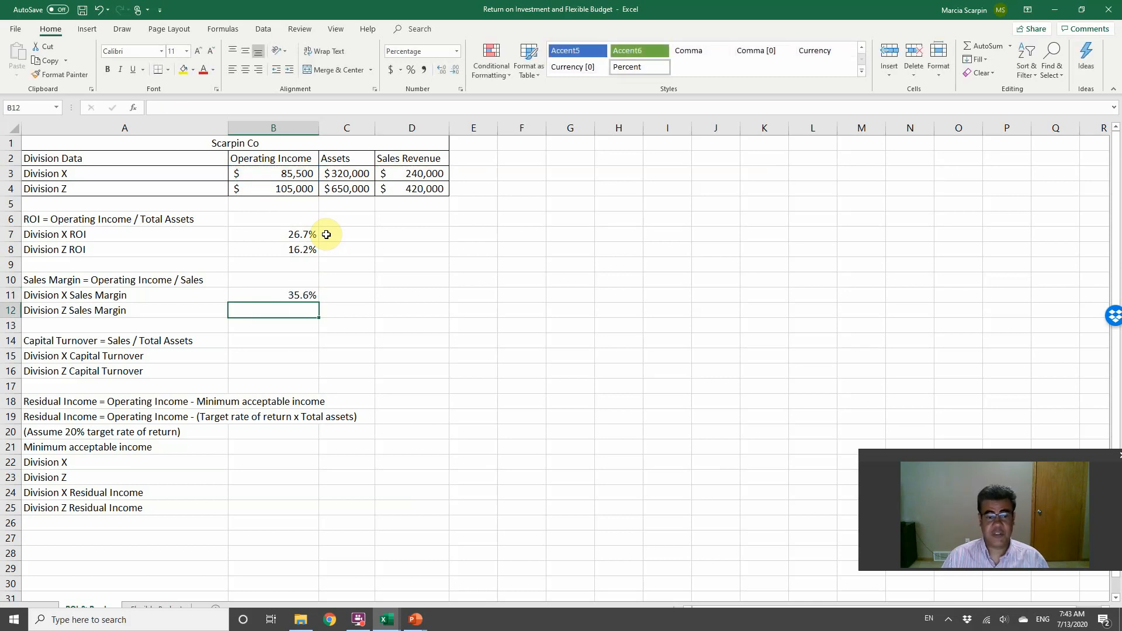
Step: Copy the sales margin formula from B11 into B12 for Division Z
key(Up)
key(ctrl+c)
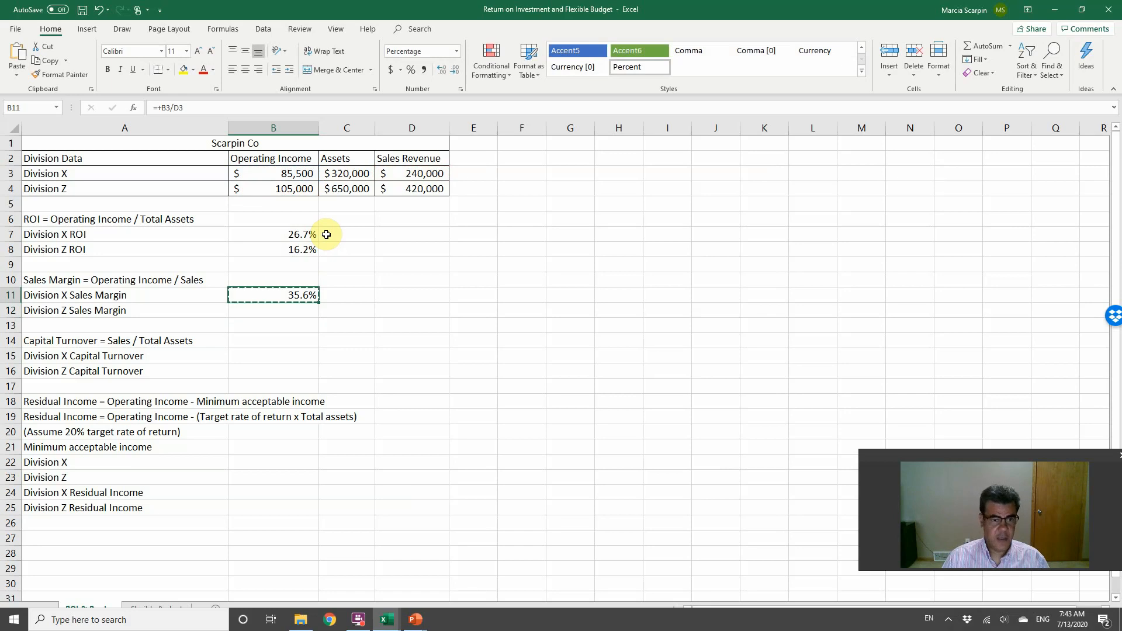
key(Down)
key(Return)
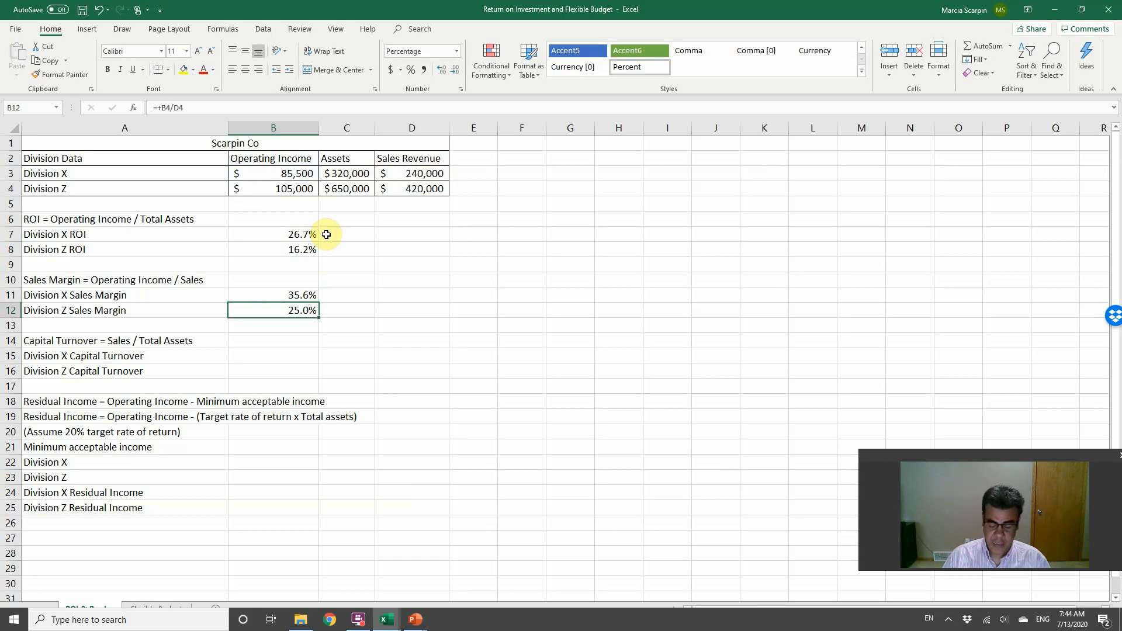
Step: Calculate the Division X capital turnover in B15 by dividing sales revenue D3 by assets C3
key(Down)
key(Down)
key(Down)
key(Down)
key(Up)
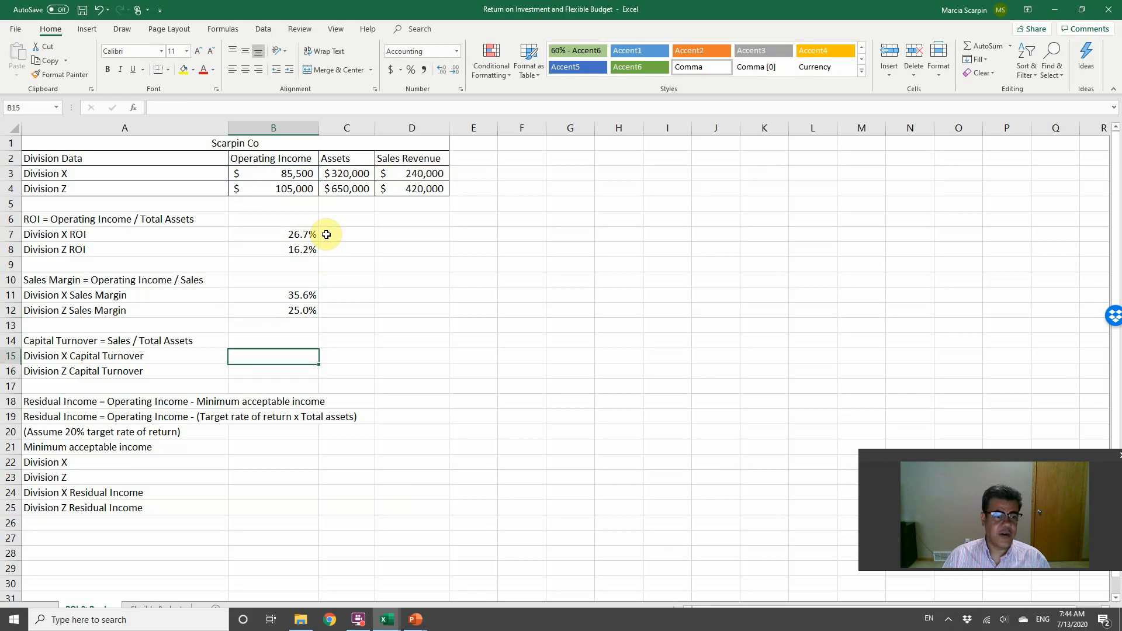
text(+)
click(412, 173)
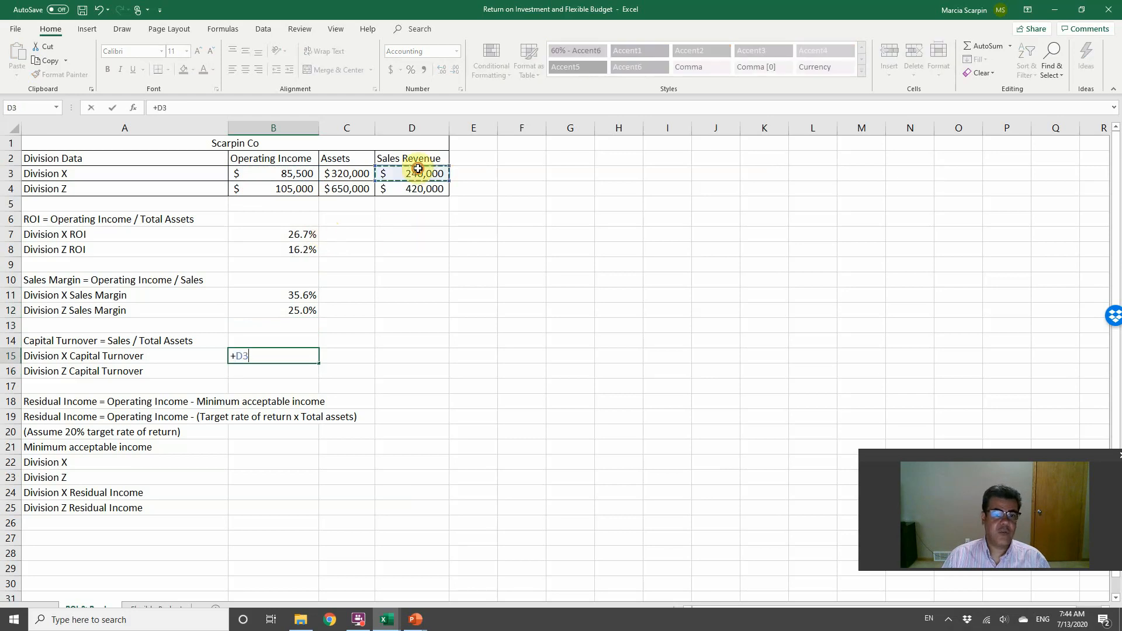
text(/)
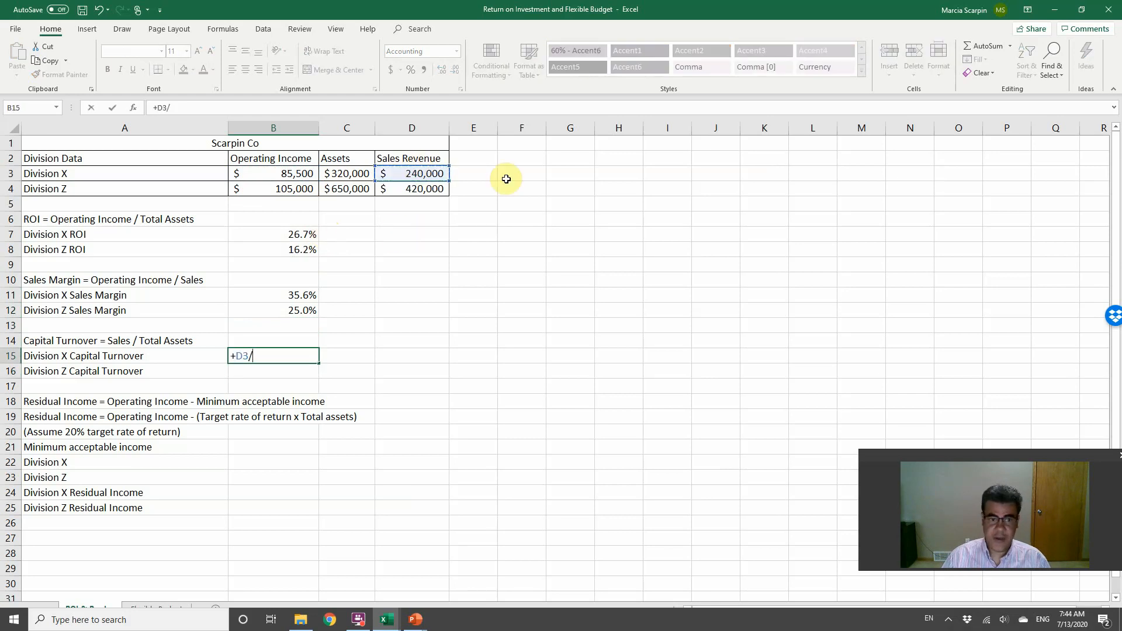
click(350, 171)
key(Return)
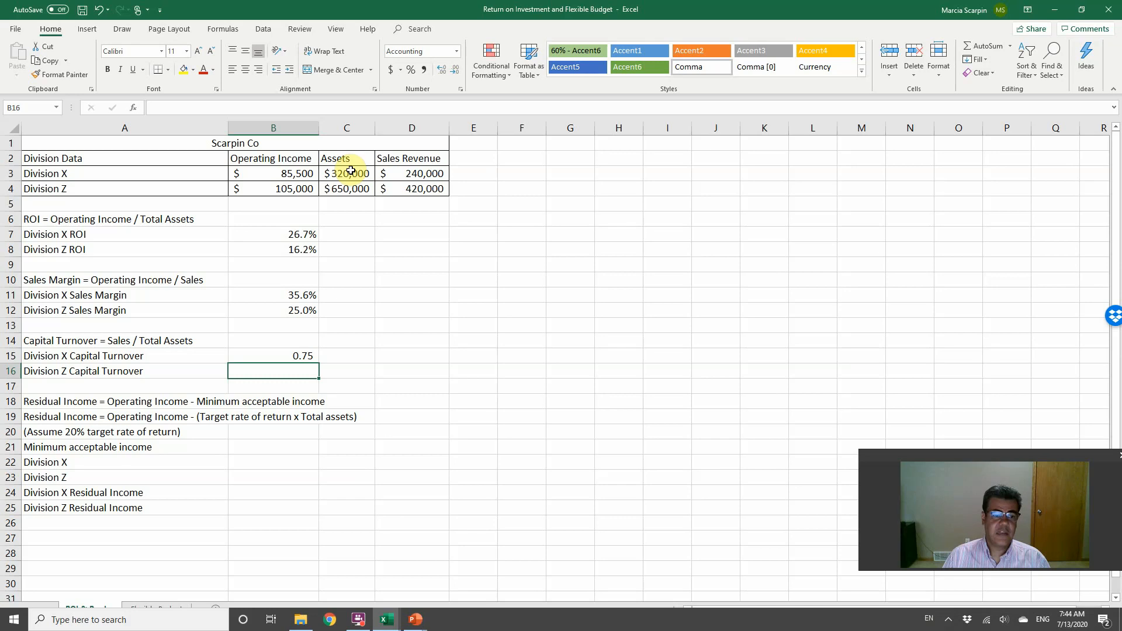
Step: Copy the capital turnover formula from B15 into B16 for Division Z
key(Up)
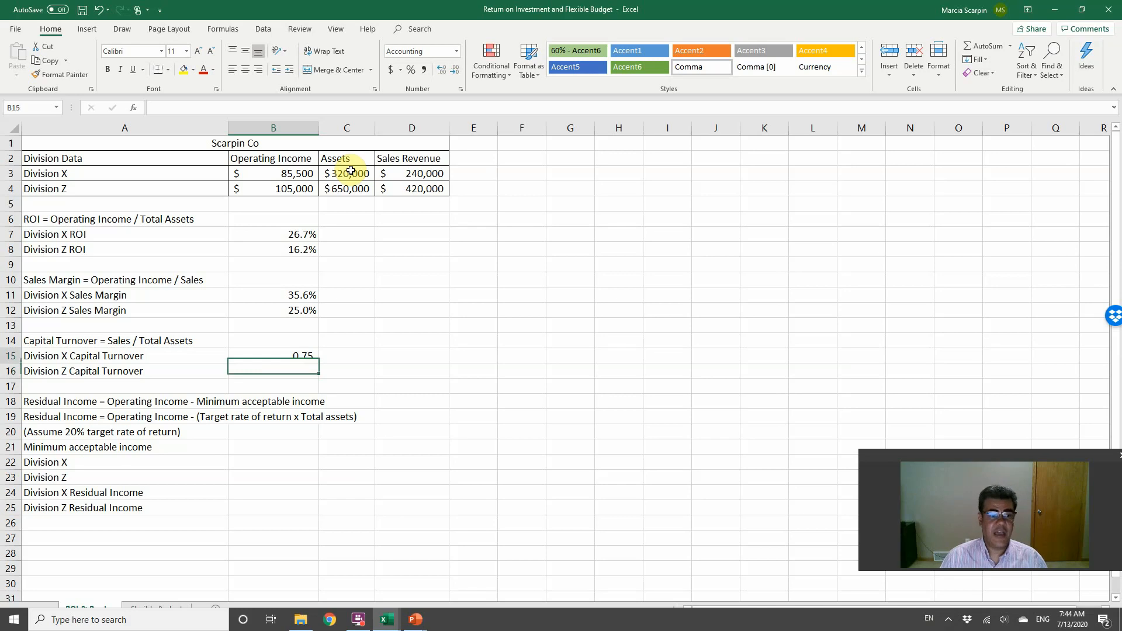
key(ctrl+c)
key(Down)
key(Return)
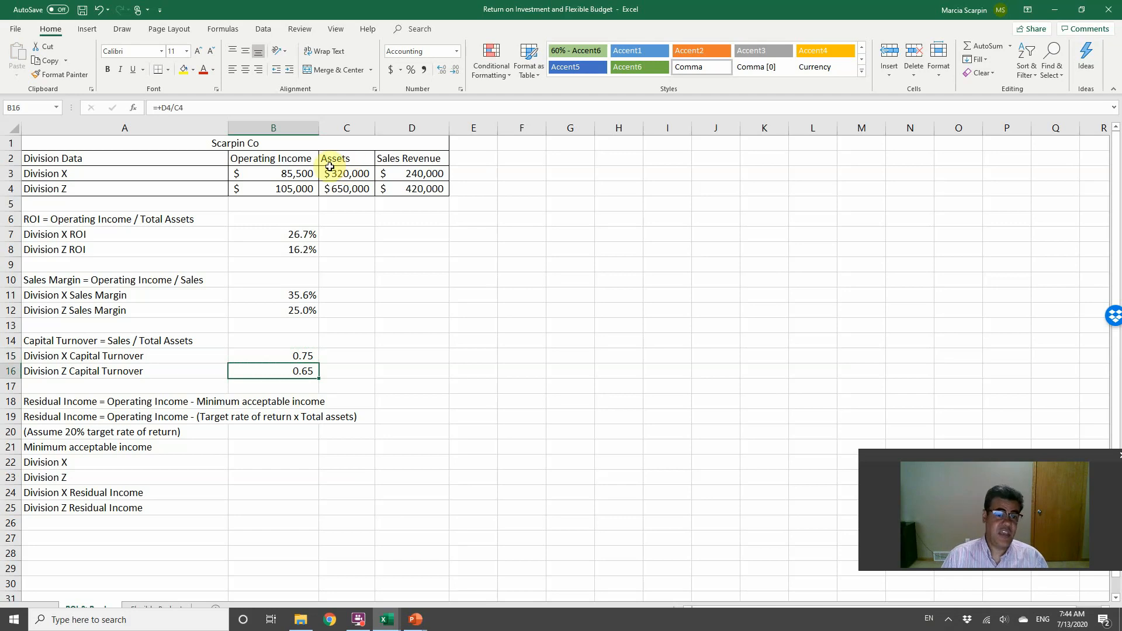
Step: Switch to the PowerPoint slide show to review the ROI breakdown and Residual Income slides, and return to the Excel workbook
click(295, 233)
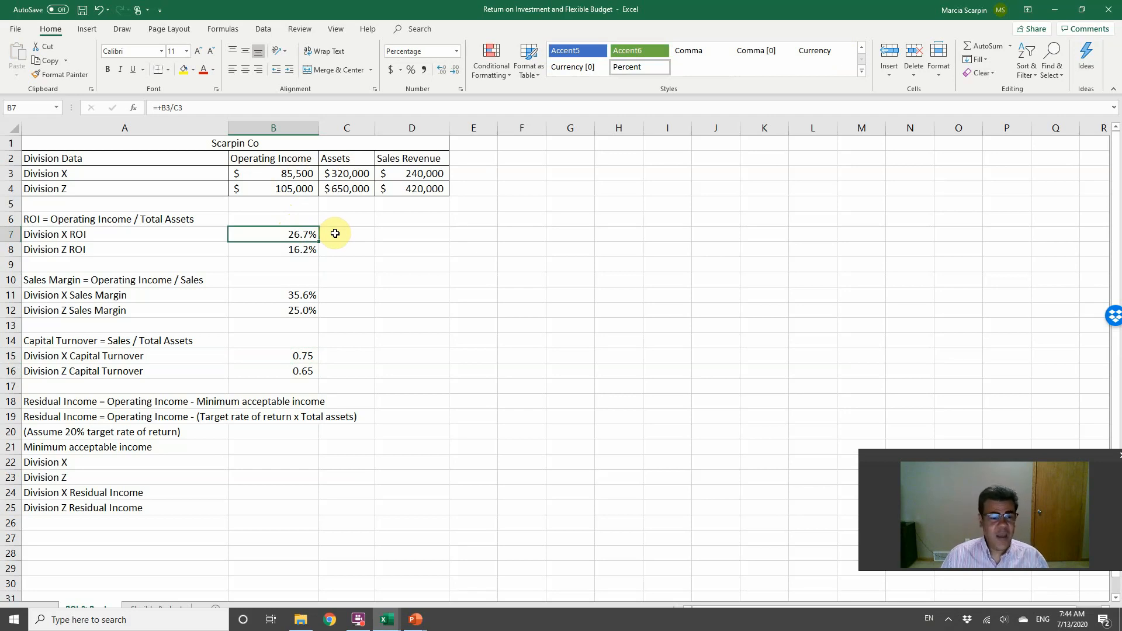
key(alt+Tab)
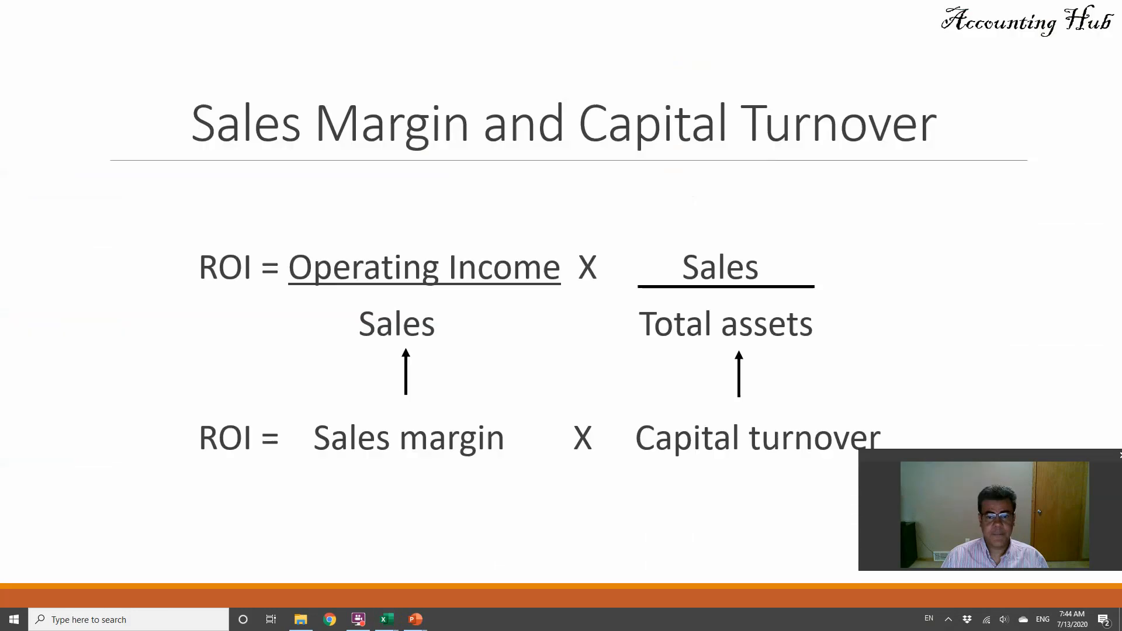
click(425, 204)
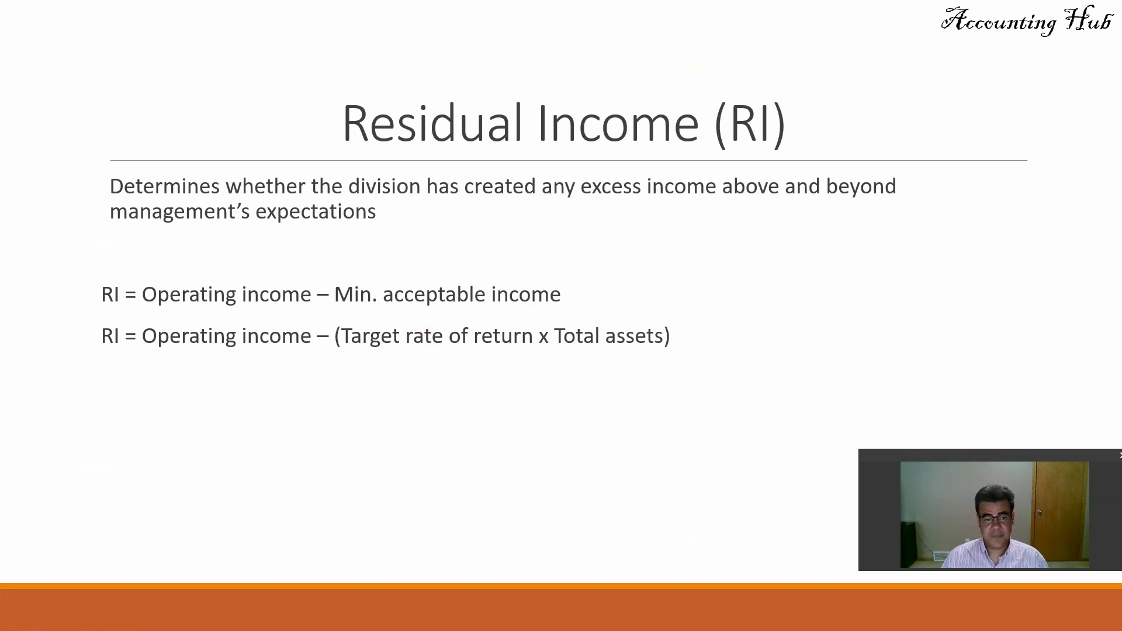
key(alt+Tab)
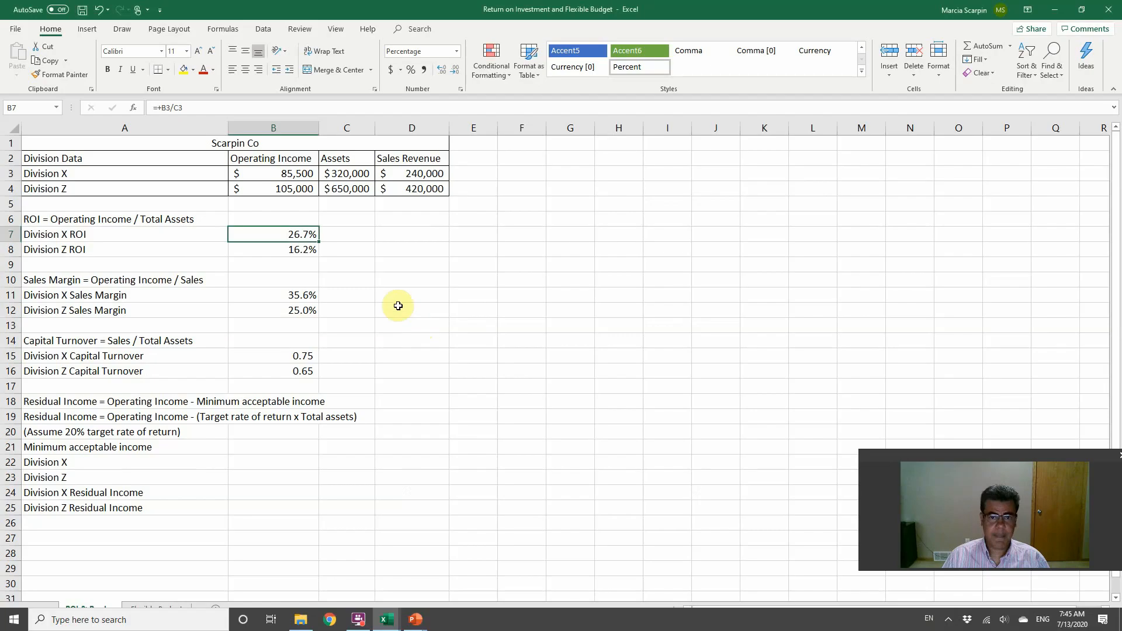
Step: Calculate the Division X minimum acceptable income in B22 by multiplying its assets C3 by 20%
click(116, 432)
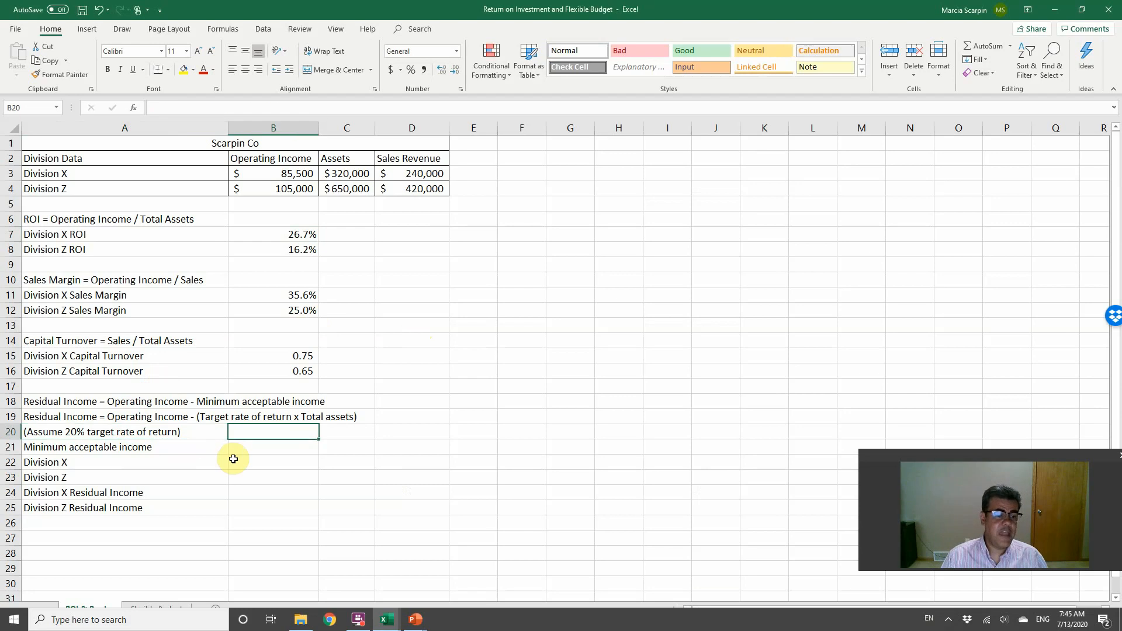
double_click(232, 459)
text(+)
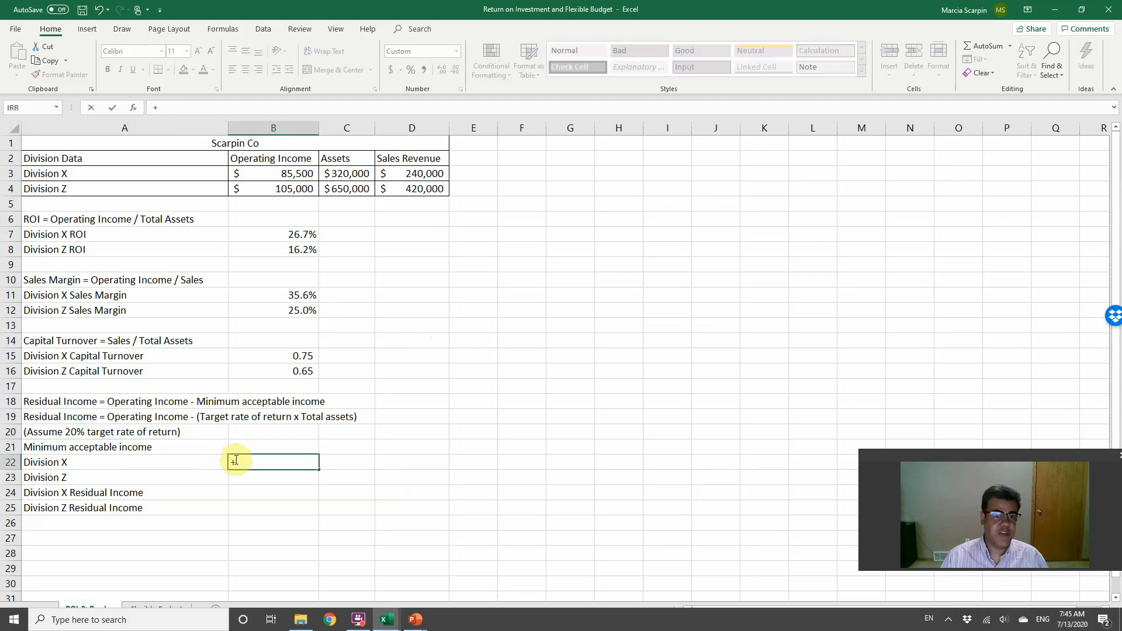
click(363, 168)
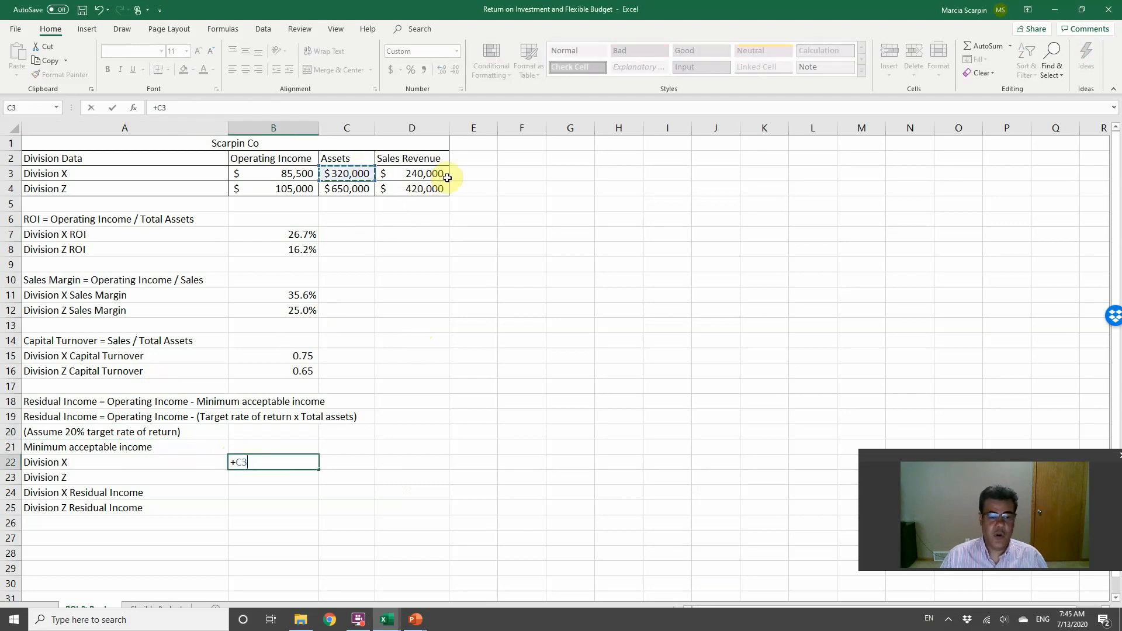
text(*)
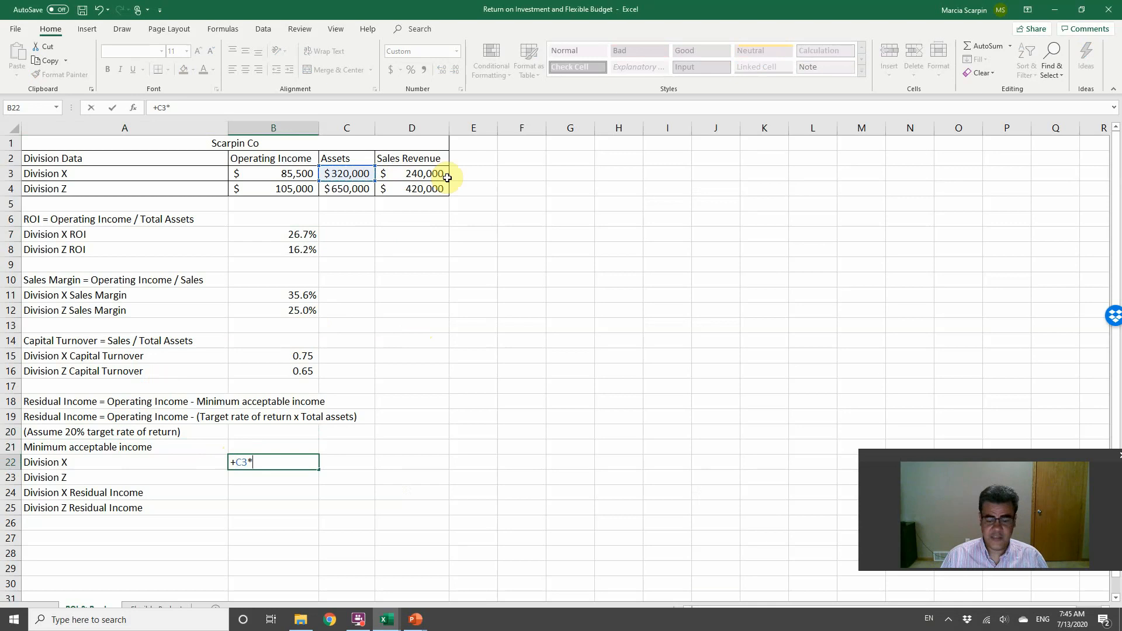
text(20%)
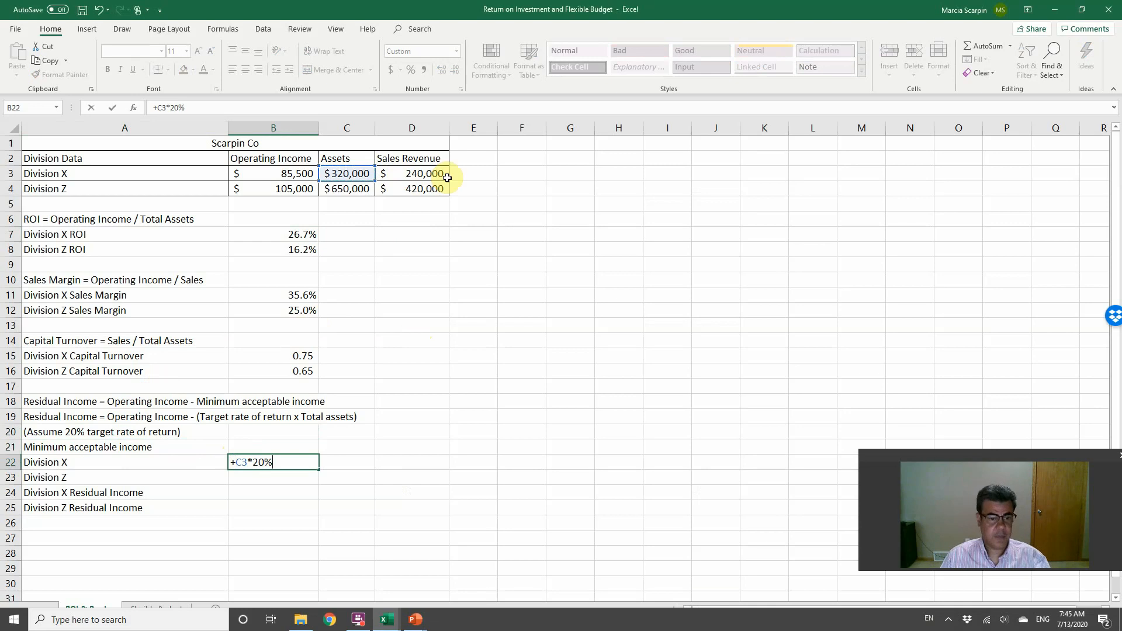
key(Return)
Step: Copy the minimum acceptable income formula from B22 into B23 for Division Z
key(Up)
key(ctrl+c)
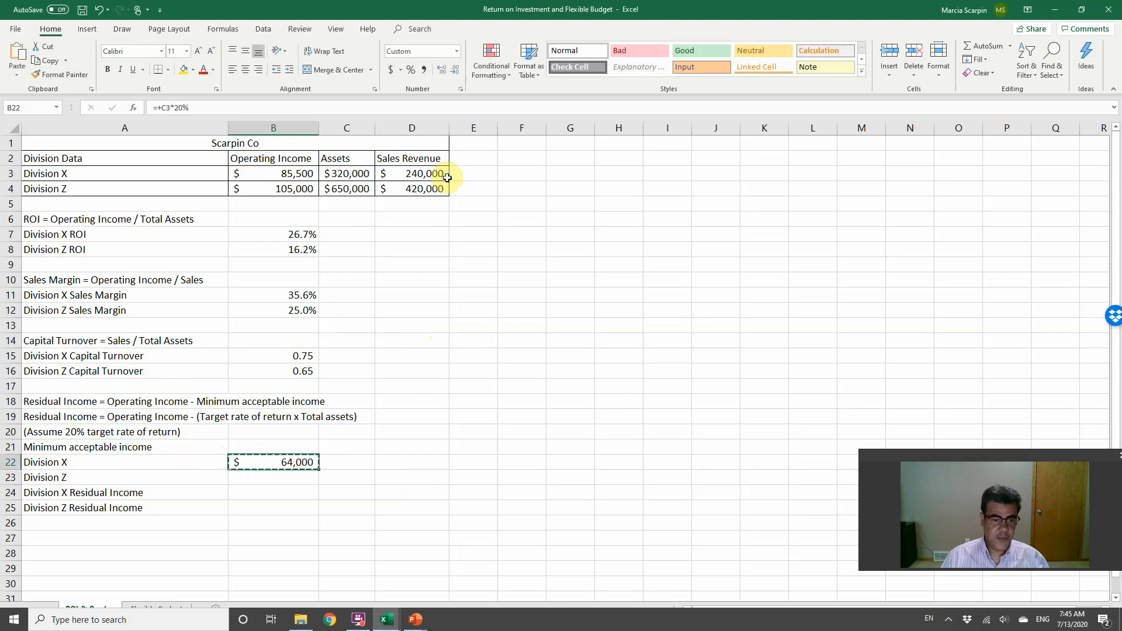
key(Down)
key(Return)
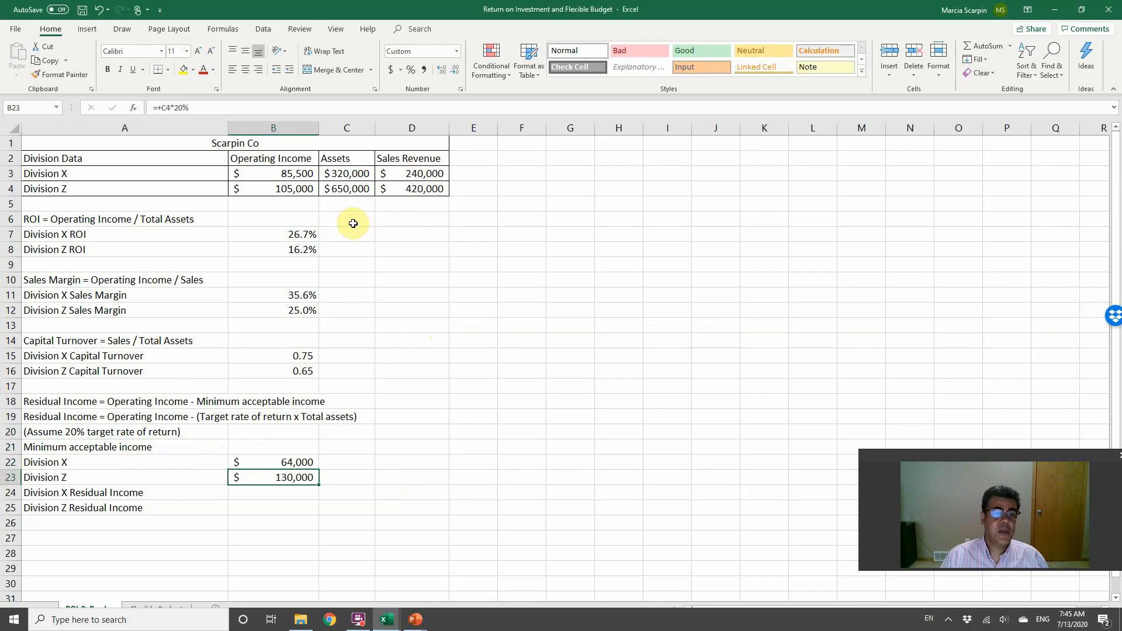
Step: Calculate the Division X residual income in B24 by subtracting its minimum acceptable income B22 from its operating income B3
click(292, 174)
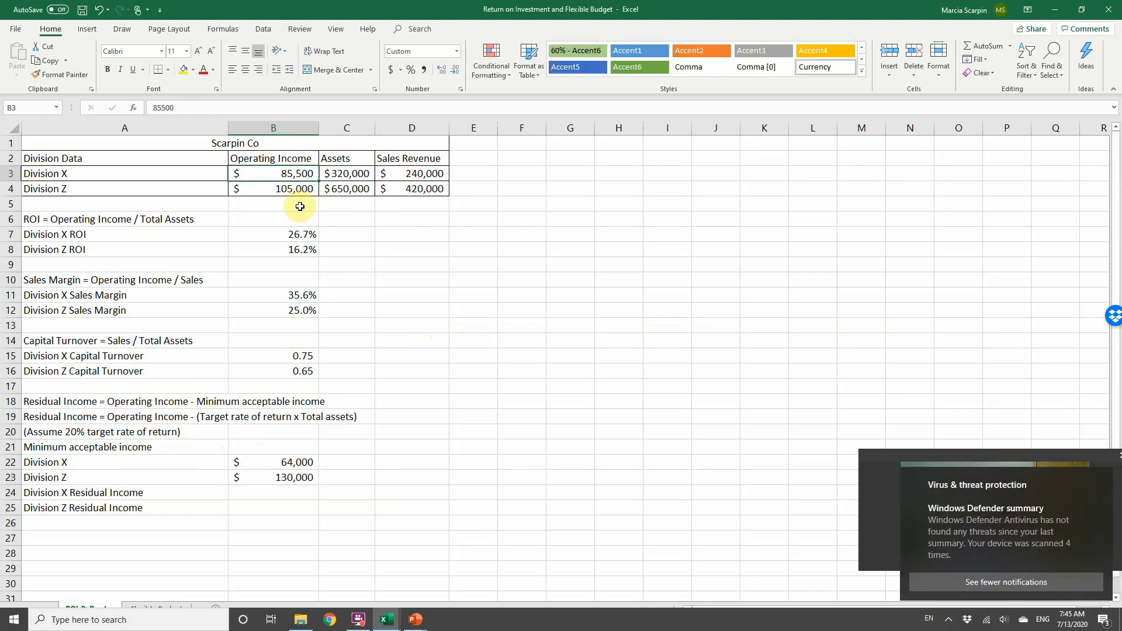
click(285, 463)
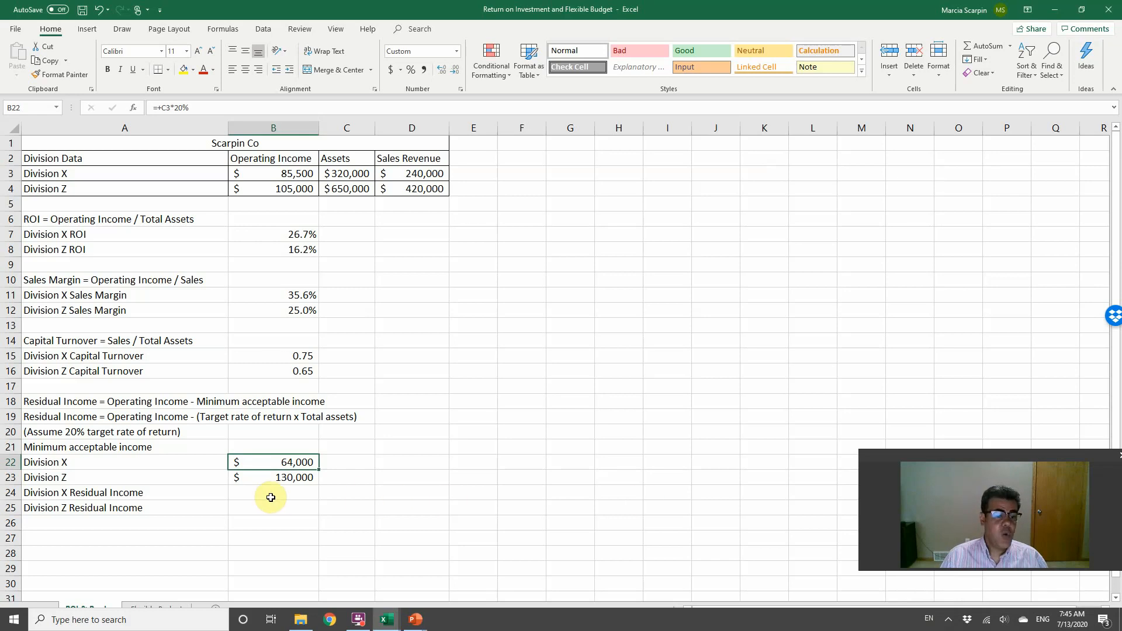
click(294, 490)
text(+)
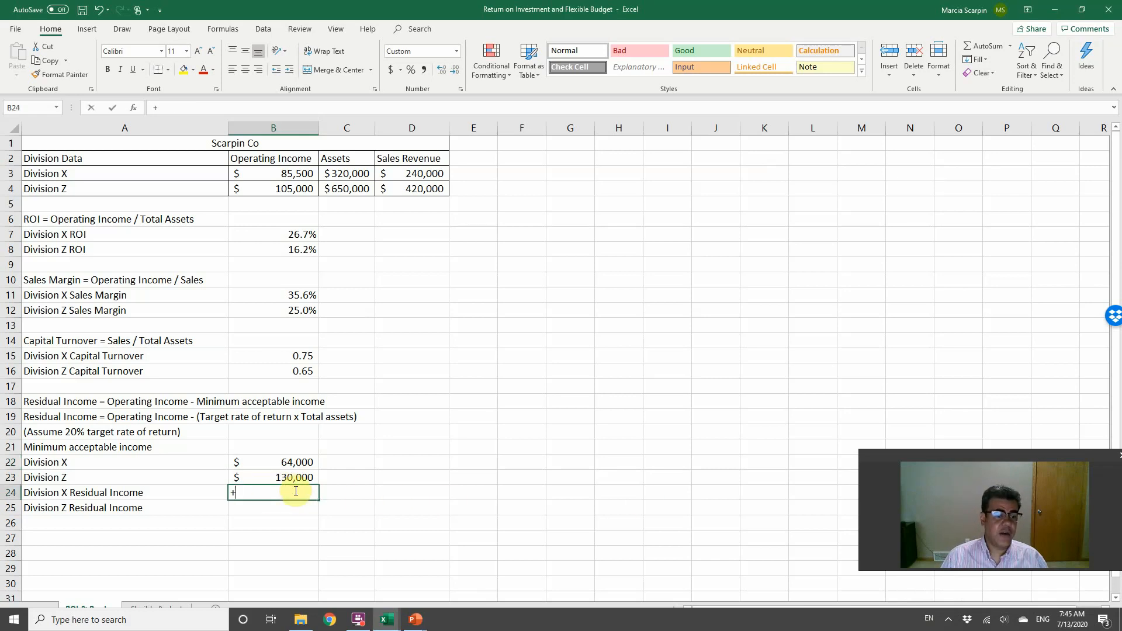
click(291, 174)
text(-)
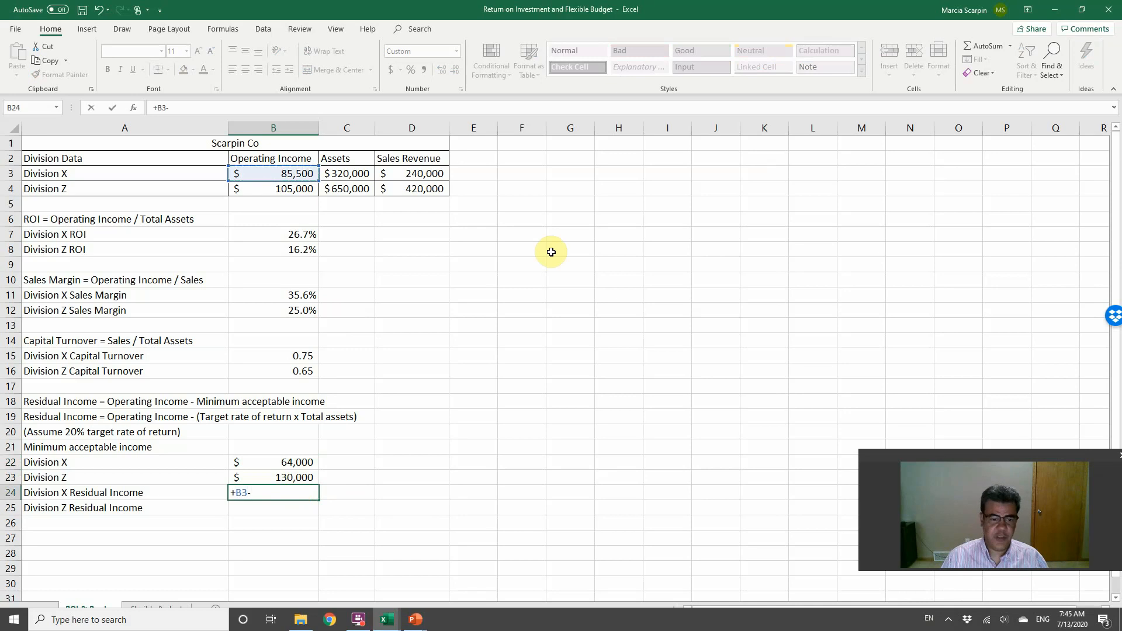
click(308, 459)
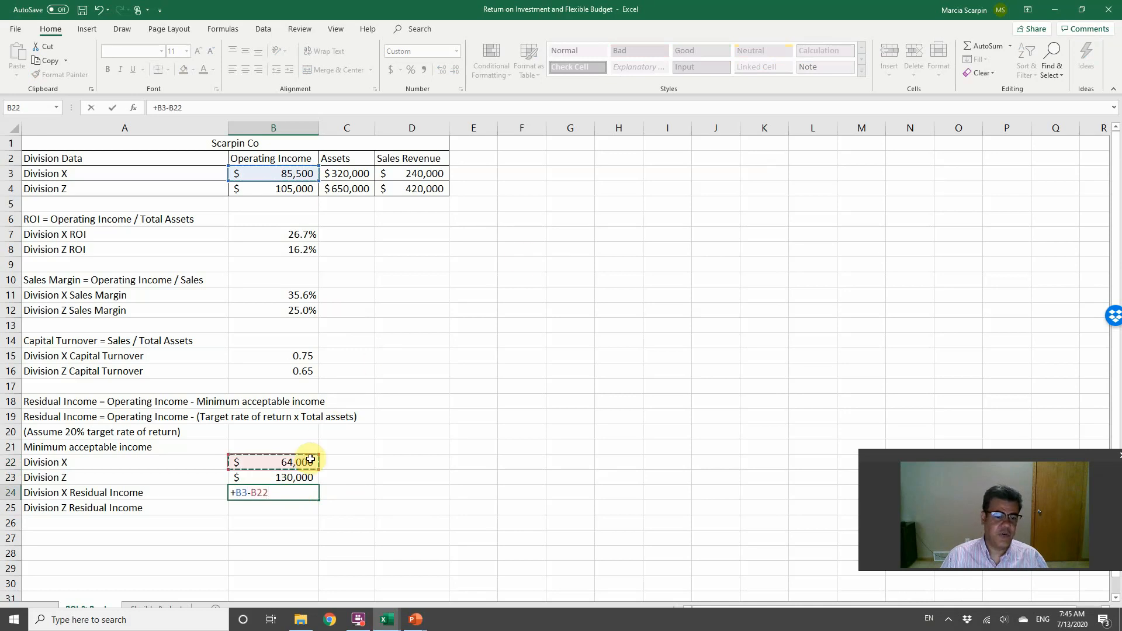
key(Return)
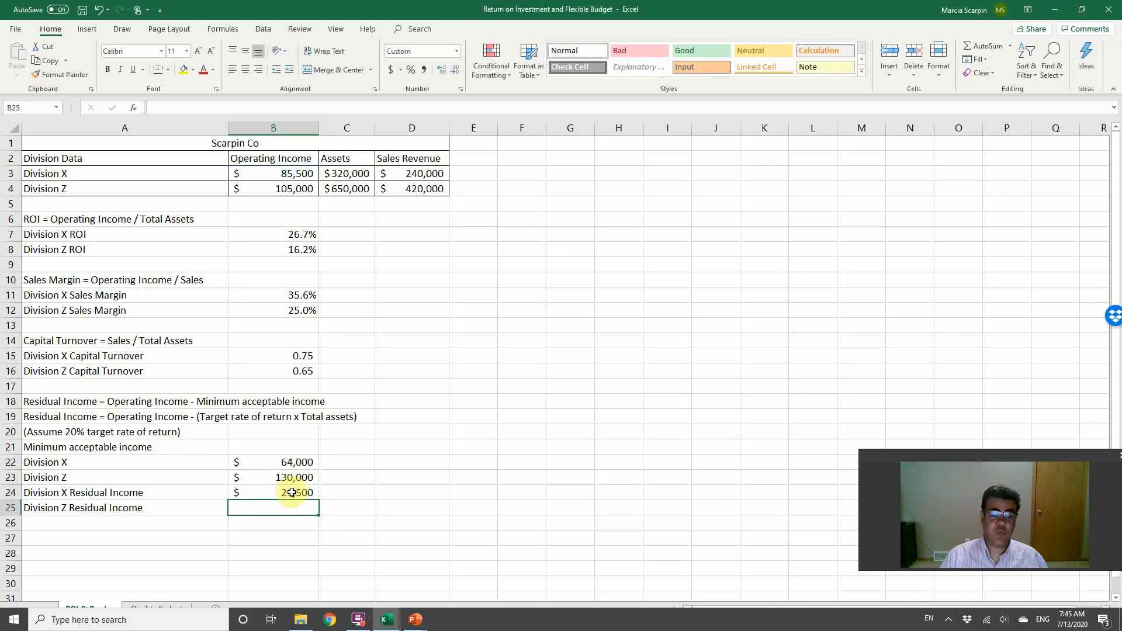
Step: Calculate the Division Z residual income in B25 by subtracting its minimum acceptable income B23 from its operating income B4
text(+)
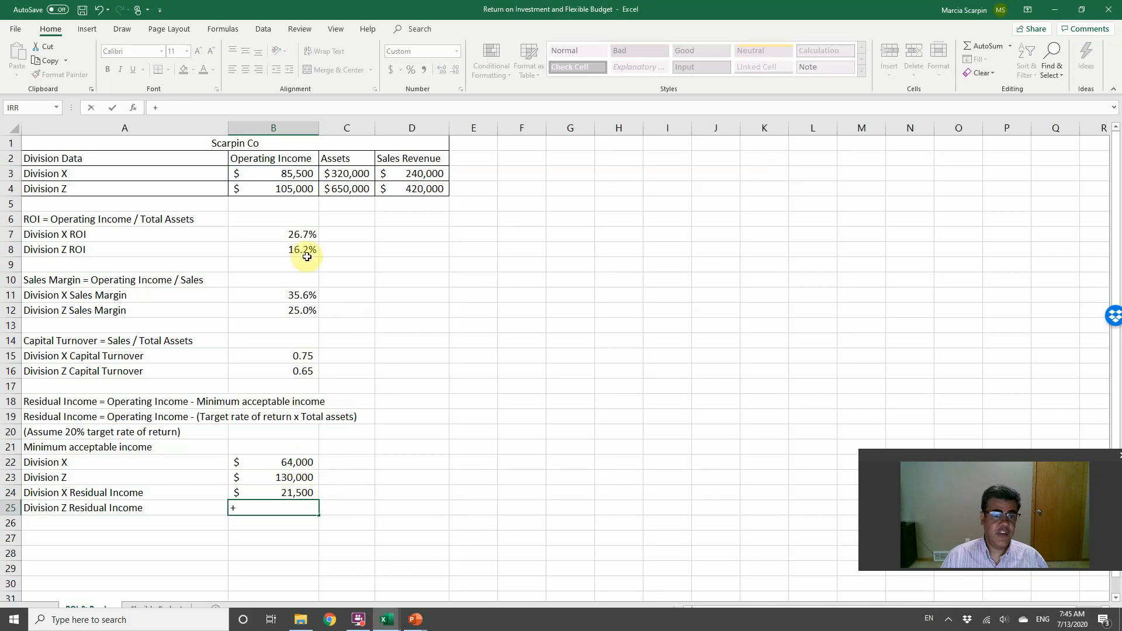
click(290, 193)
text(-)
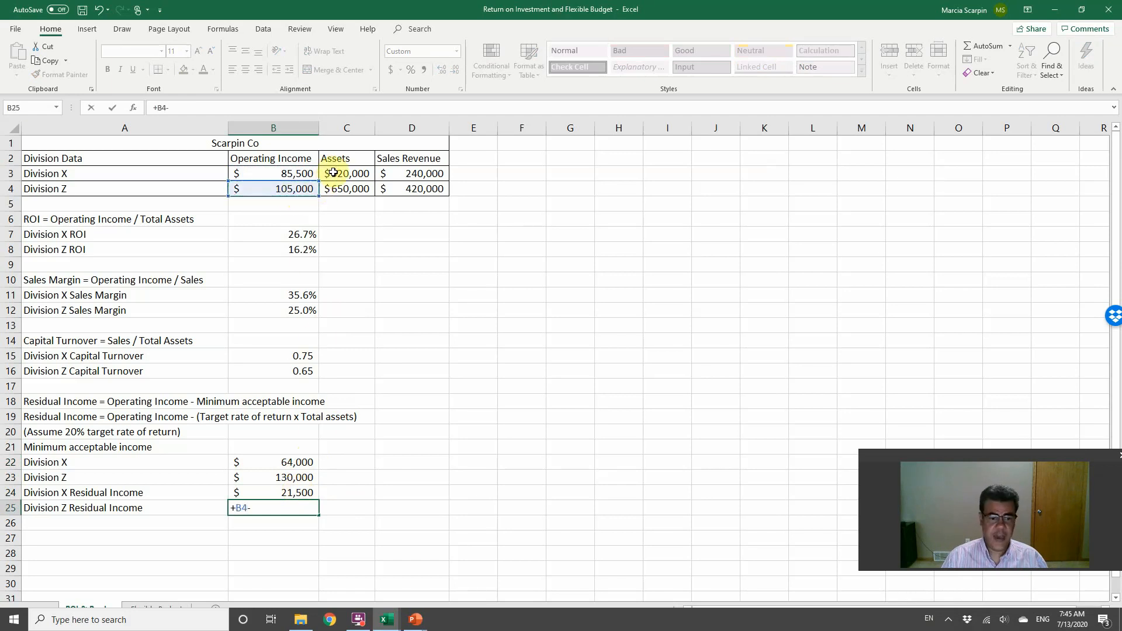
click(300, 478)
key(Return)
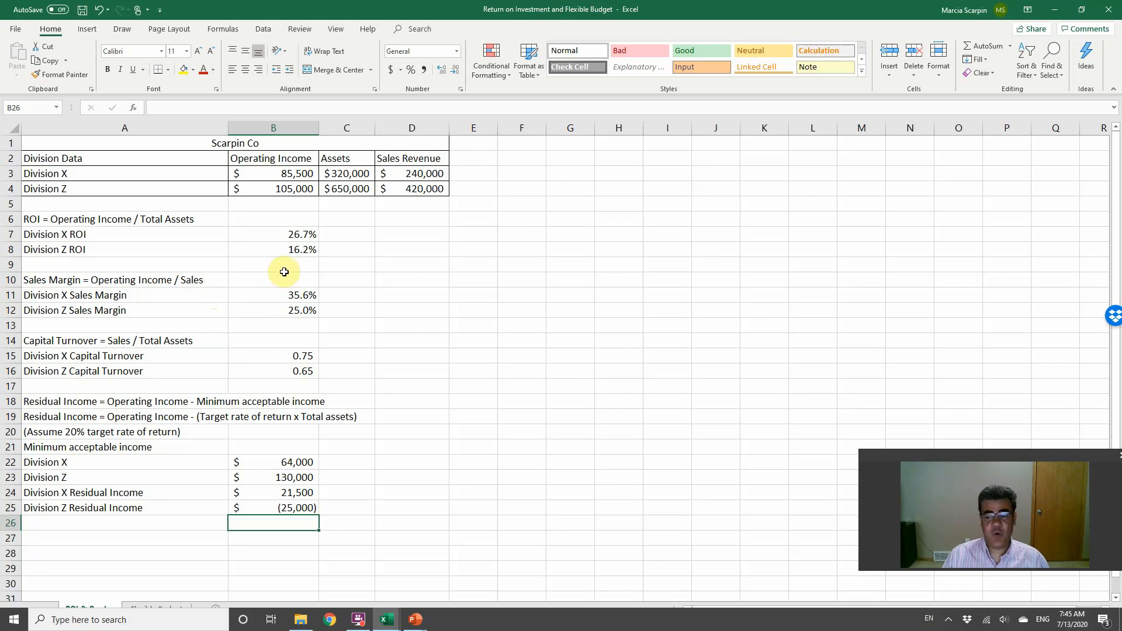
Step: Compare each division's ROI in B7:B8 with the 20% target rate of return and its residual income in B24:B25
drag(293, 234, 298, 249)
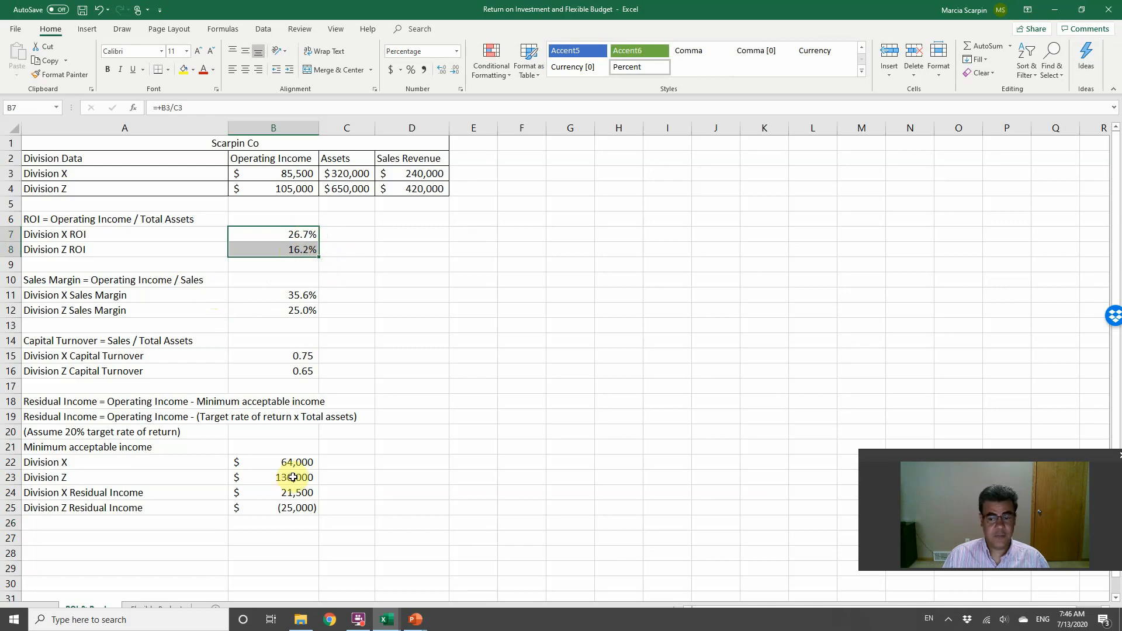
drag(267, 495, 296, 508)
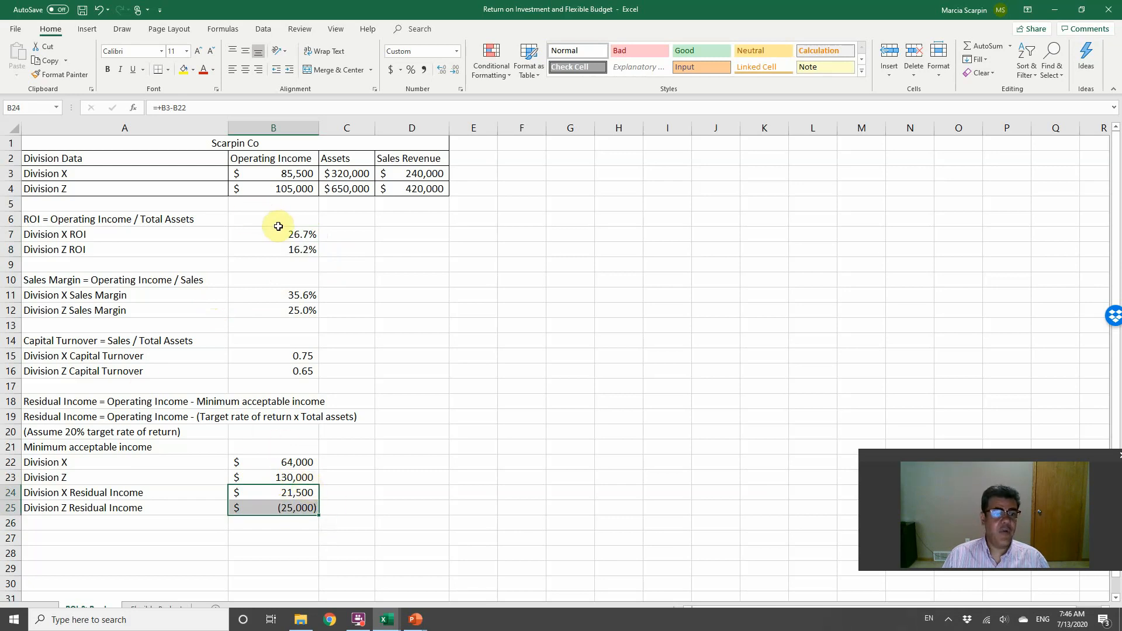
click(302, 238)
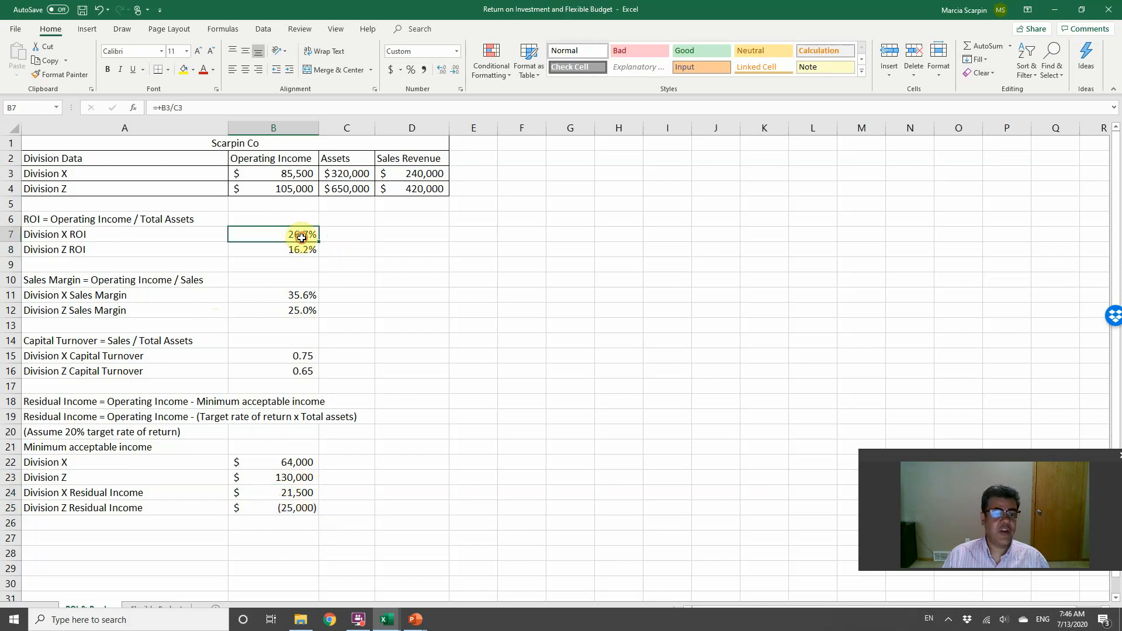
click(107, 429)
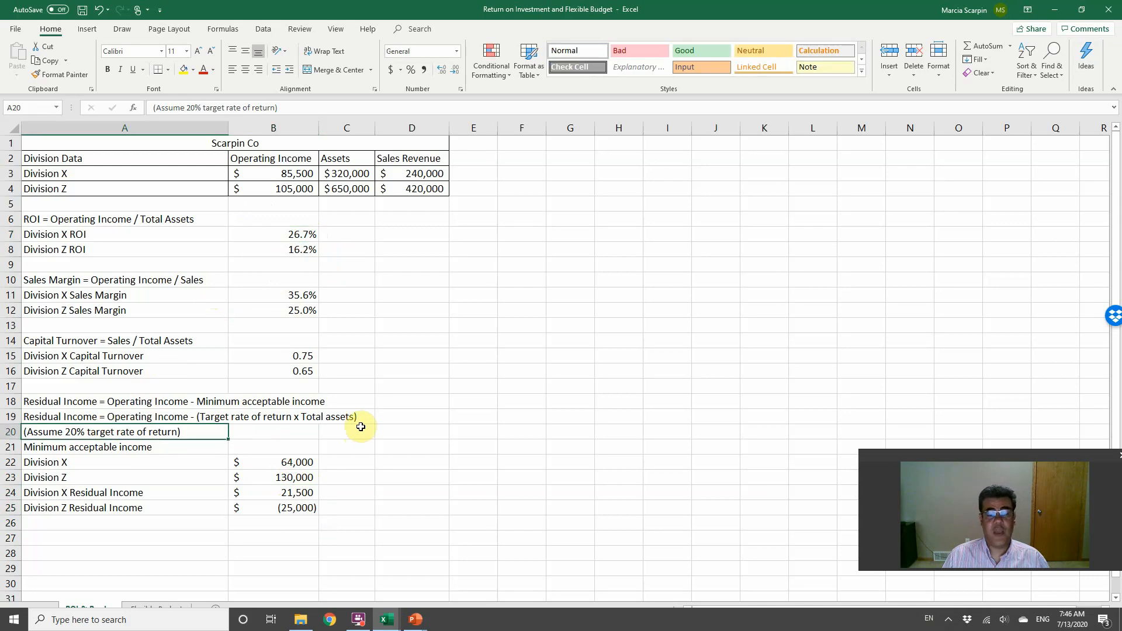
click(301, 494)
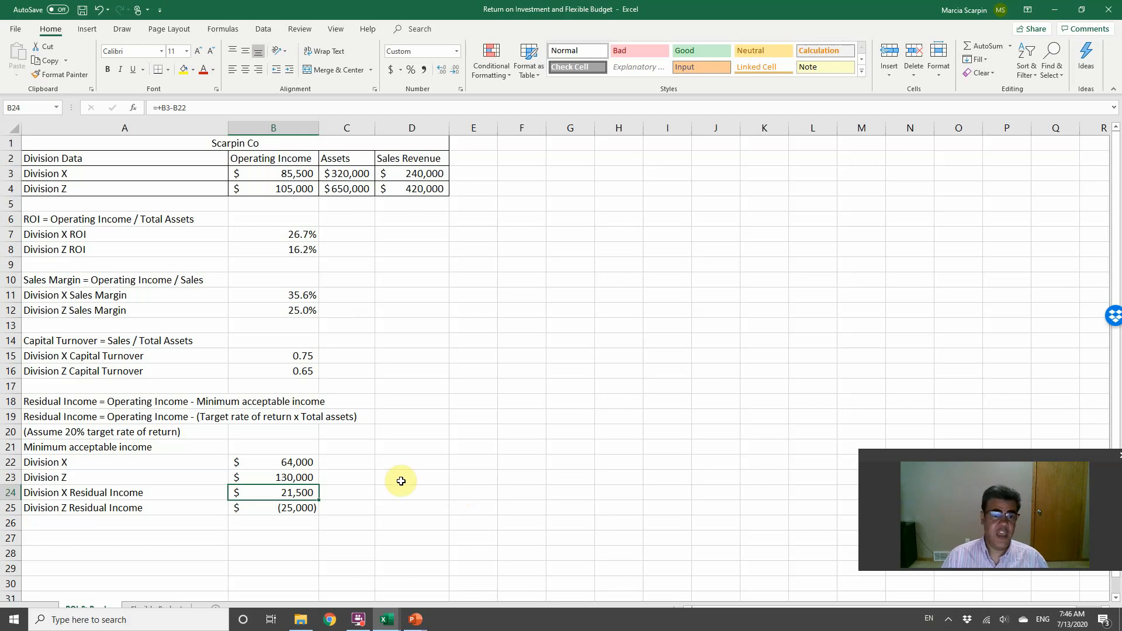
click(295, 243)
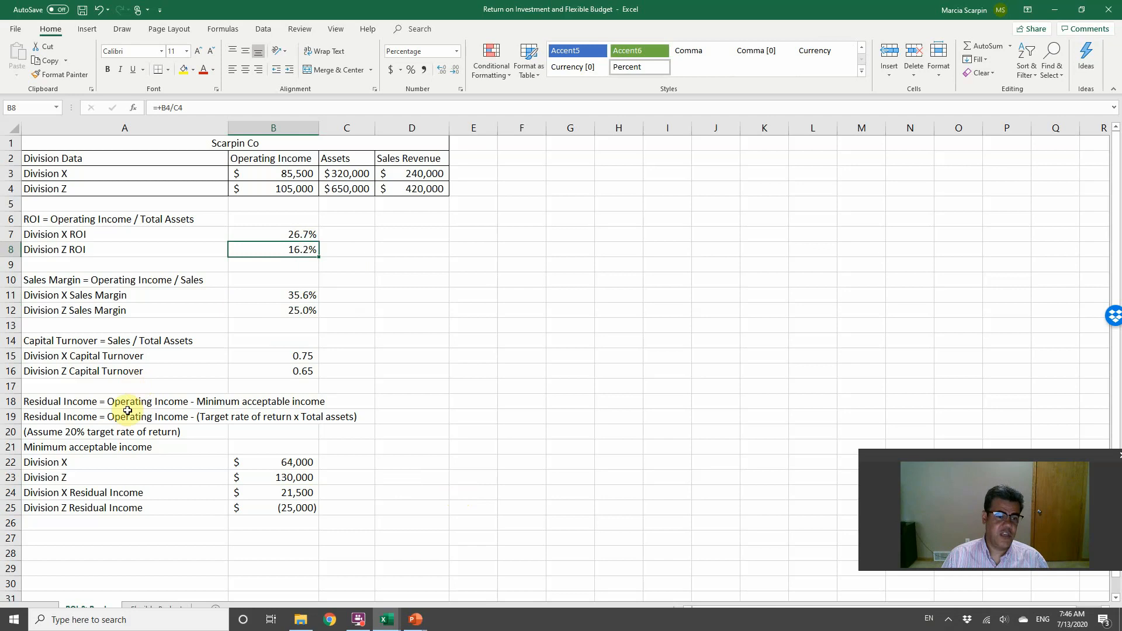
click(130, 429)
click(273, 508)
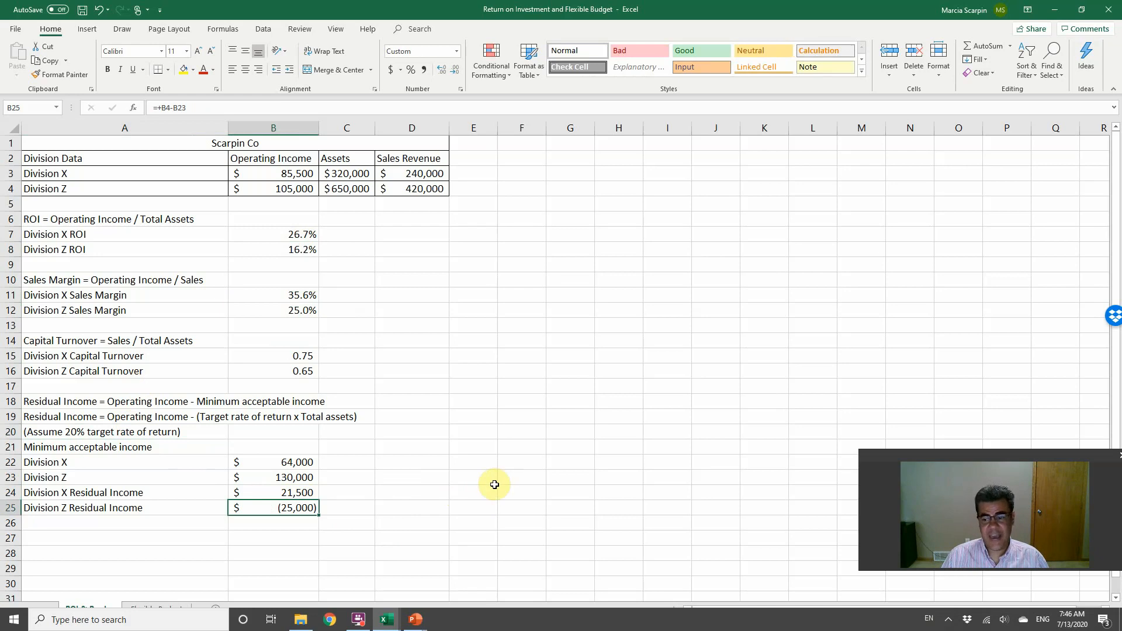
Step: Open the Flexible Budget worksheet to view the Gaby Toy budget performance reports in the maximized window
click(168, 610)
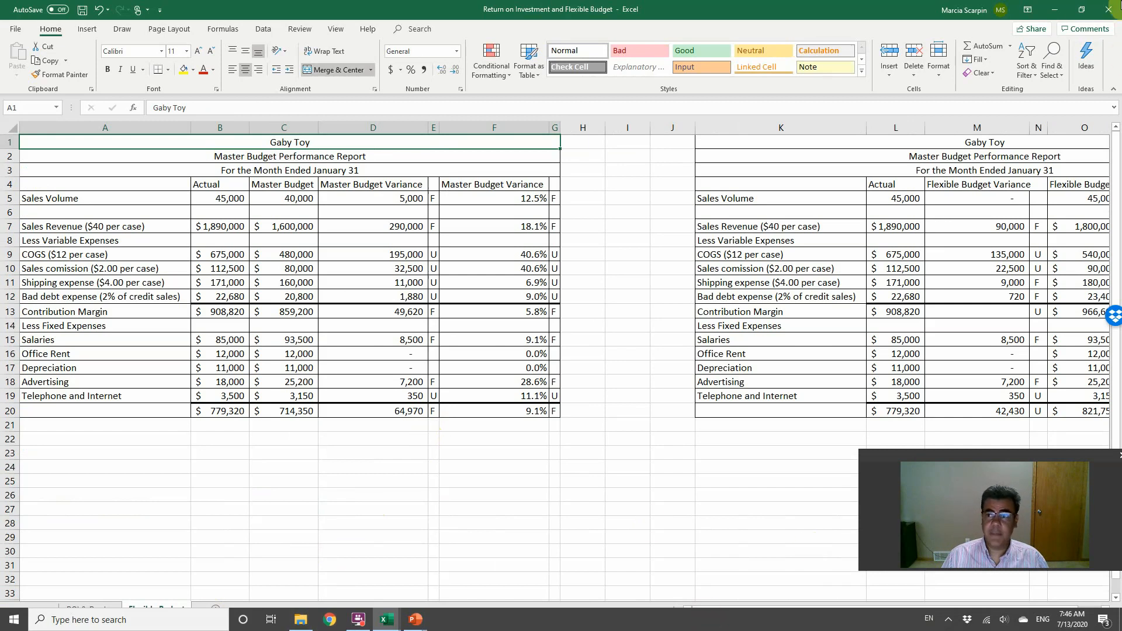
click(1082, 9)
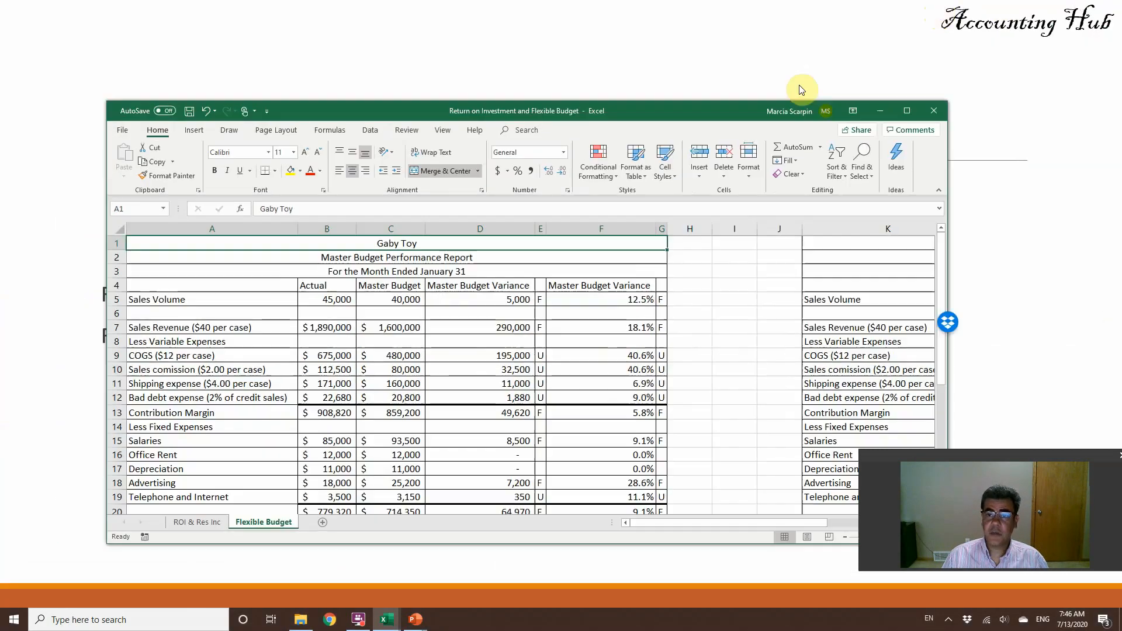
double_click(734, 113)
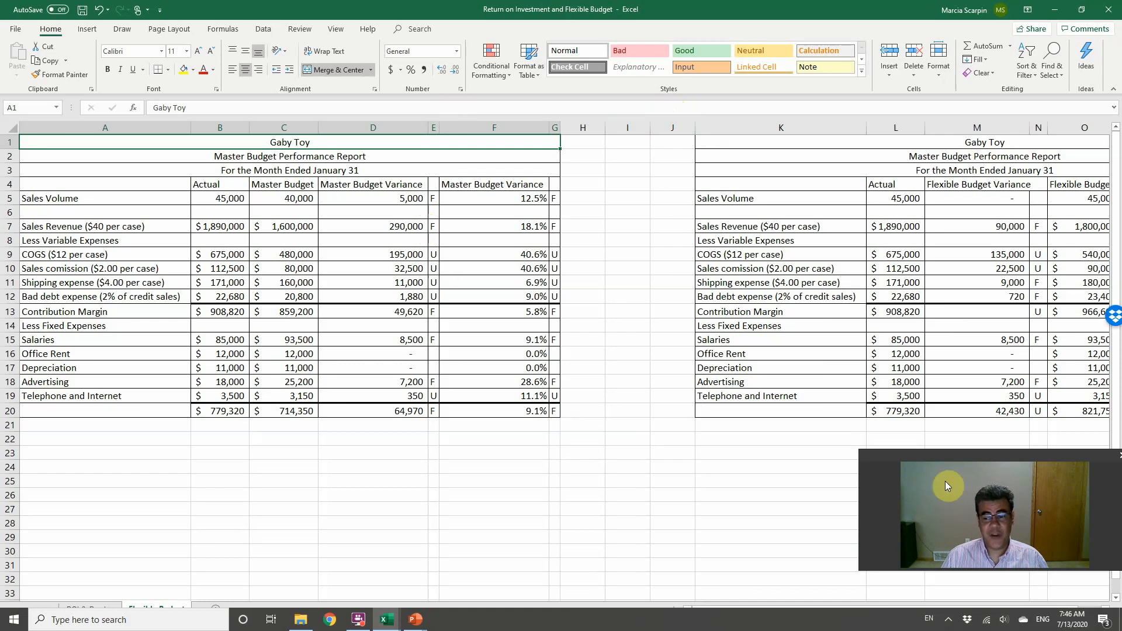
drag(944, 456, 931, 491)
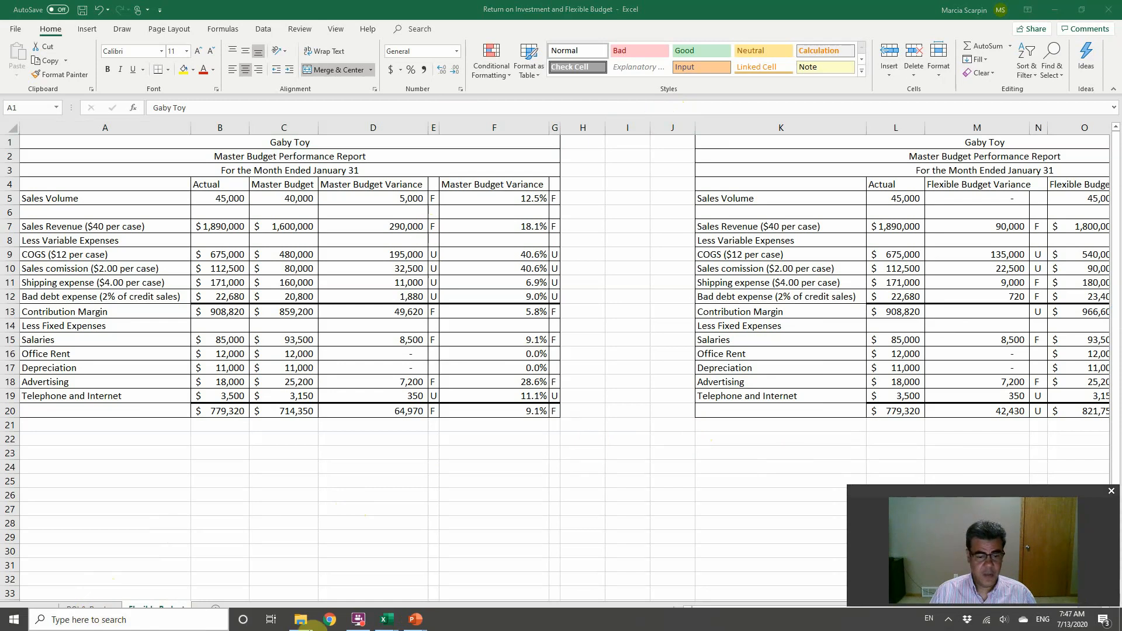
Step: Switch to the PowerPoint slide show and advance past the Residual Income slide to the closing Thank you slide
mouse_move(417, 618)
click(474, 576)
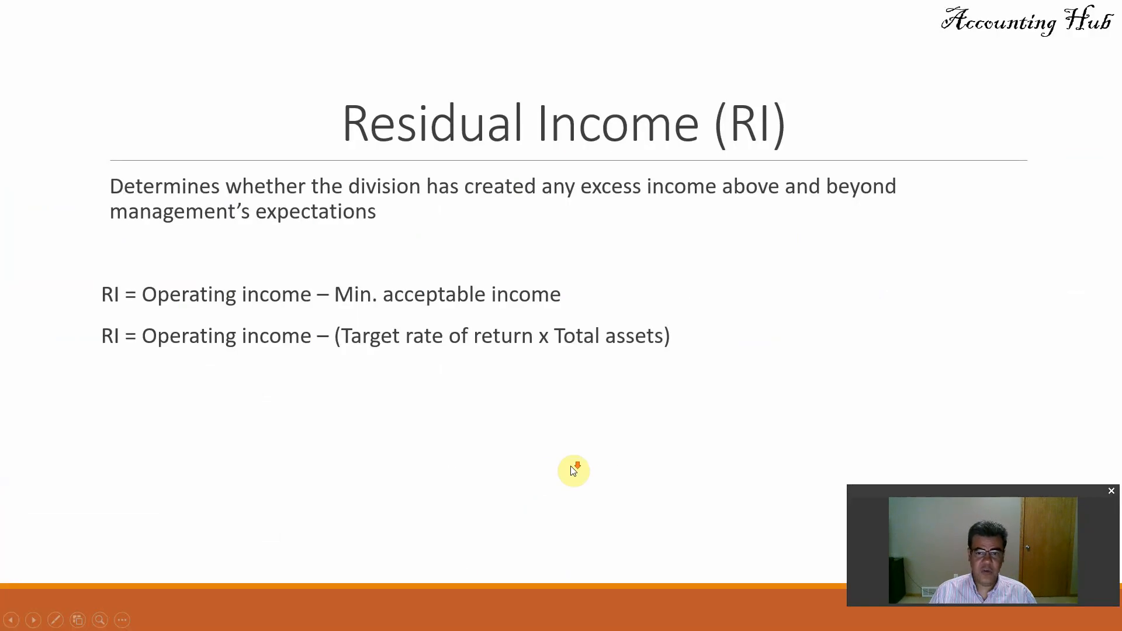
click(572, 468)
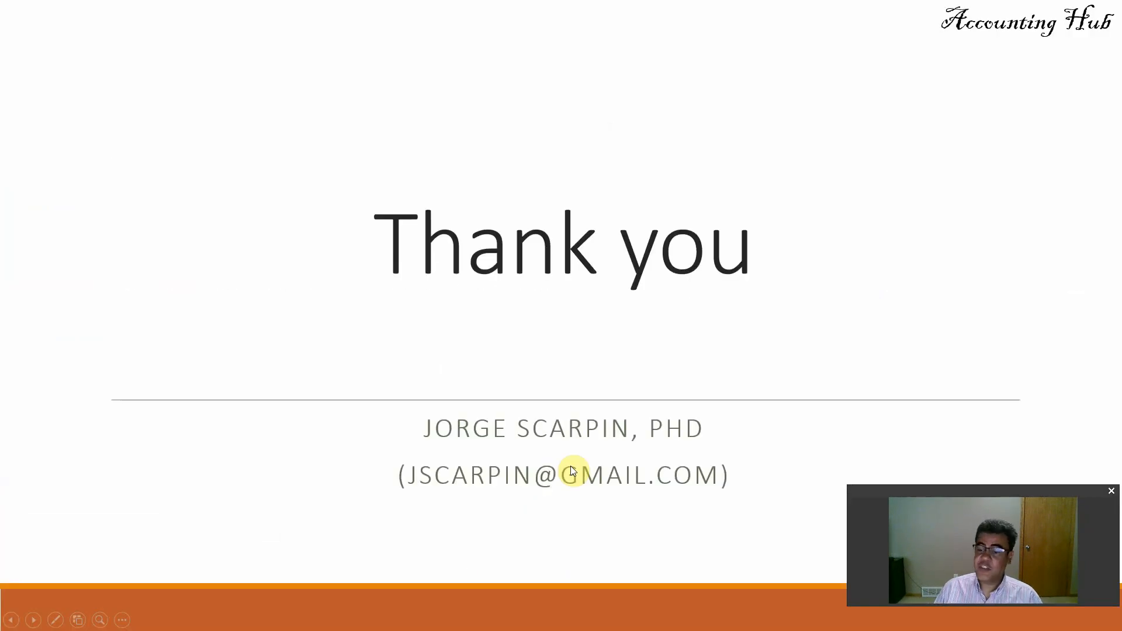